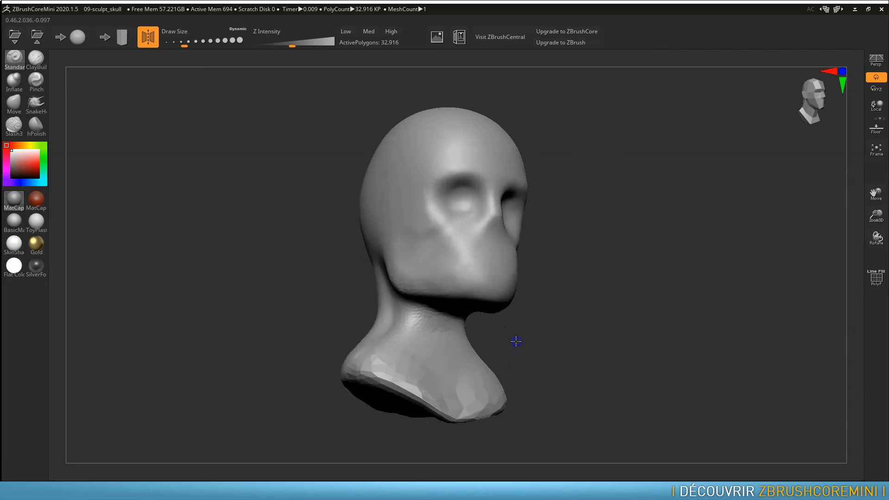
- Build up the throat beneath the jaw with the ClayBuildup brush at a slightly lower Z Intensity
alt+drag(593, 291, 631, 319)
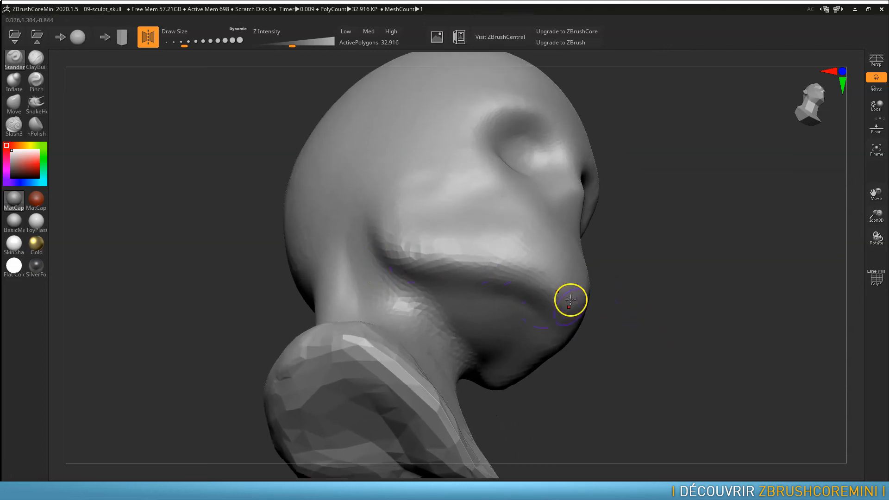
mouse_move(663, 310)
shift+mouse_down()
mouse_move(681, 357)
mouse_move(669, 357)
mouse_move(645, 254)
mouse_move(595, 318)
mouse_move(588, 290)
mouse_move(592, 280)
mouse_move(681, 288)
mouse_move(658, 282)
shift+mouse_up()
click(36, 57)
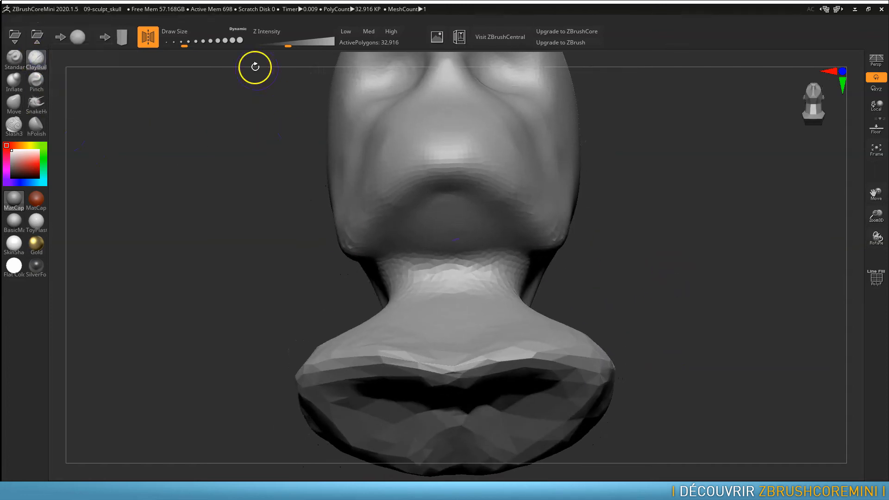
click(285, 46)
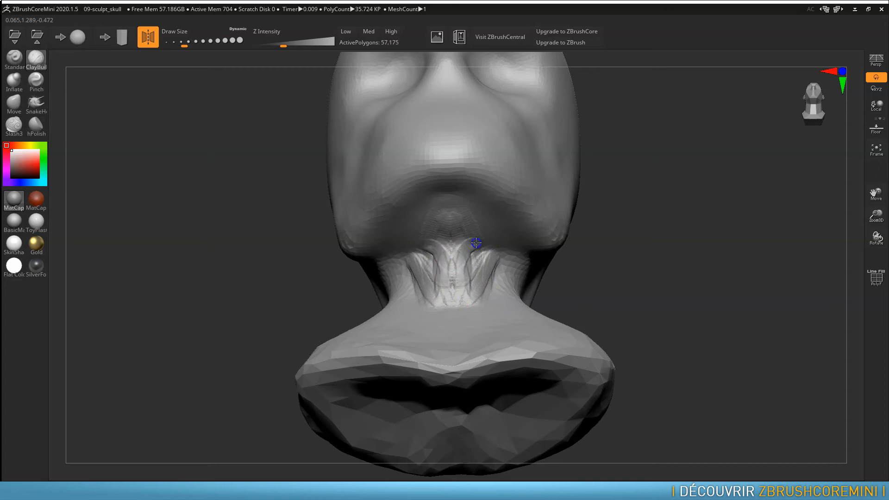
- Add clay strokes on the side of the neck just behind the jaw corner to start the neck muscle
drag(655, 264, 689, 302)
click(440, 321)
drag(440, 322, 440, 302)
drag(680, 310, 746, 320)
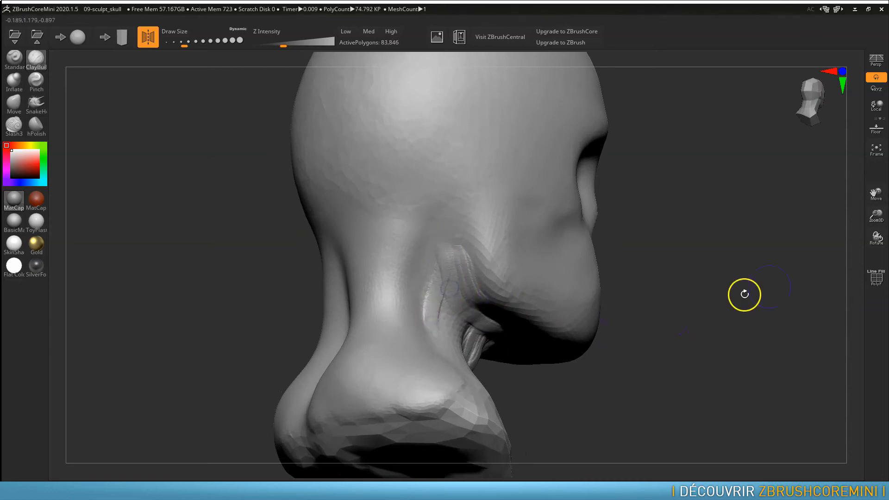
drag(745, 293, 741, 274)
- Extend the neck muscle with clay strokes running diagonally from behind the jaw down to the front of the collar base
mouse_move(666, 304)
mouse_down()
mouse_move(642, 251)
mouse_move(649, 259)
mouse_move(652, 207)
mouse_move(608, 264)
mouse_move(596, 254)
mouse_up()
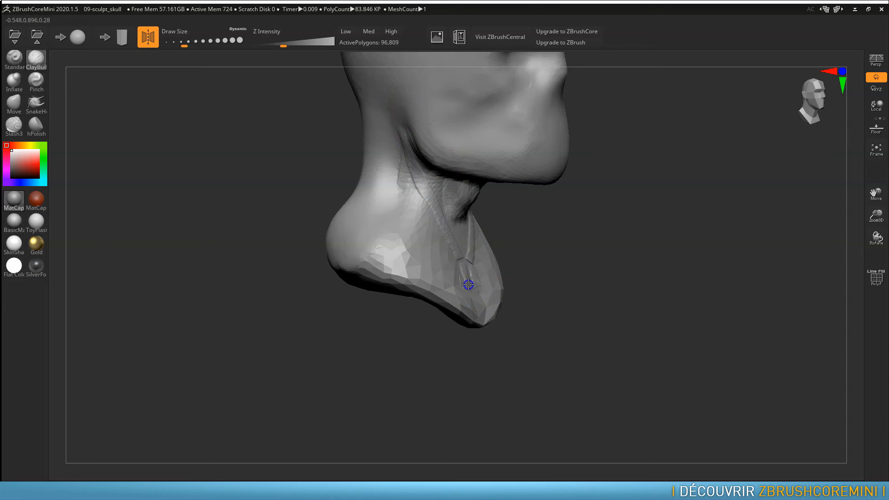
mouse_move(326, 153)
mouse_down()
mouse_move(558, 268)
mouse_move(536, 278)
mouse_up()
click(425, 248)
drag(425, 247, 453, 287)
mouse_move(421, 224)
mouse_down()
mouse_move(453, 297)
mouse_move(463, 295)
mouse_up()
- Set the draw size to 145 and thicken the diagonal neck muscles down to the collar base
drag(185, 42, 192, 43)
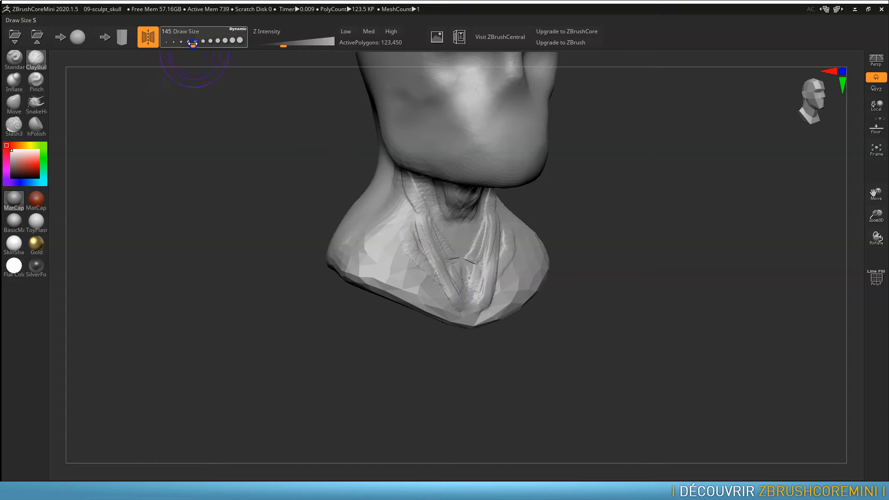
drag(423, 227, 468, 311)
drag(435, 259, 450, 297)
drag(412, 208, 451, 297)
drag(422, 247, 467, 310)
drag(623, 287, 572, 296)
drag(504, 245, 479, 280)
- Build up the upper part of the neck muscle in side view, from behind the jaw toward the front of the neck
drag(679, 200, 582, 201)
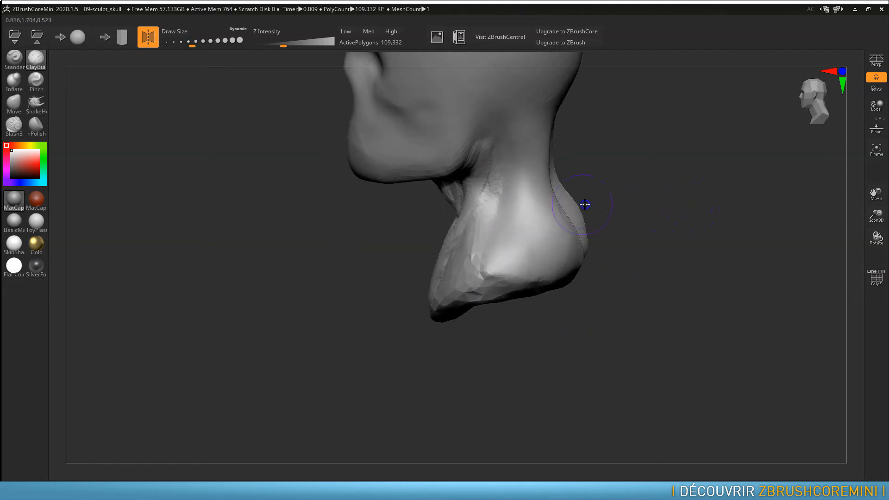
mouse_move(482, 192)
mouse_down()
mouse_move(482, 168)
mouse_move(460, 209)
mouse_move(487, 174)
mouse_move(455, 248)
mouse_up()
drag(491, 178, 482, 213)
drag(504, 125, 460, 207)
drag(488, 167, 439, 250)
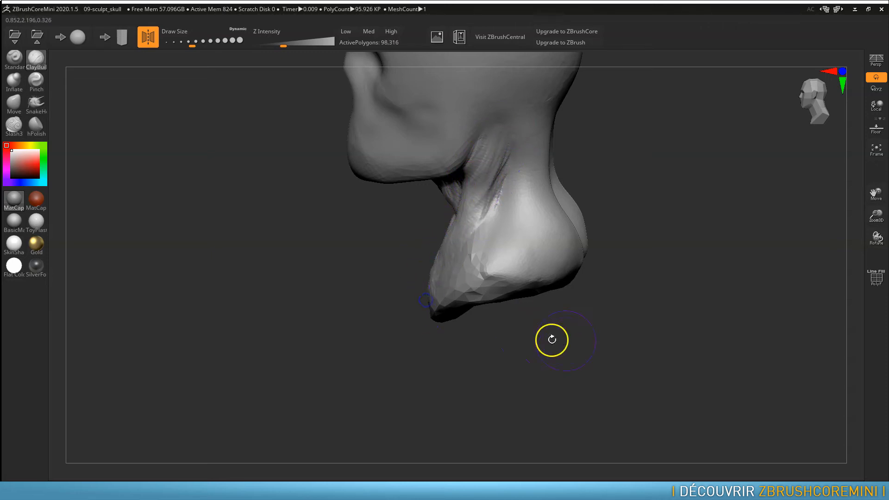
- Add volume to the lower neck muscles in front view, where they converge at the base of the neck
drag(512, 321, 615, 342)
drag(512, 213, 471, 286)
drag(492, 232, 476, 309)
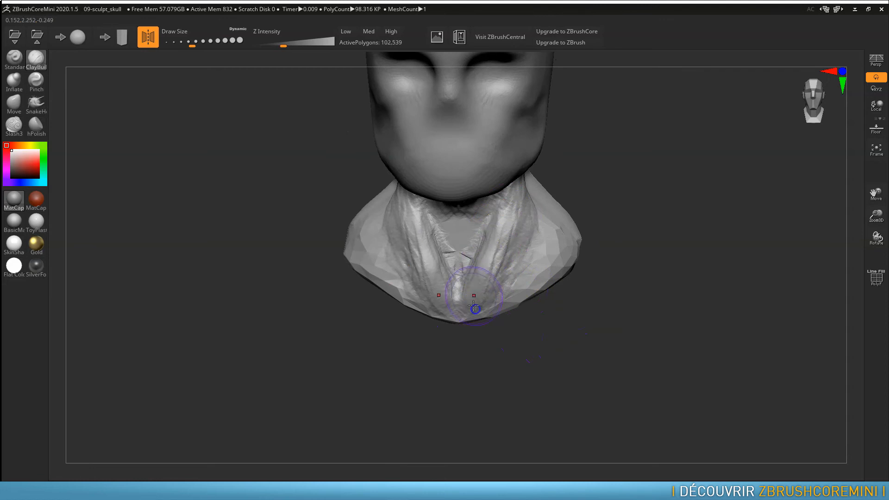
drag(498, 210, 487, 250)
drag(496, 218, 495, 292)
drag(527, 230, 504, 291)
- Smooth the clay strokes on the neck muscles, throat and area under the chin
drag(671, 274, 583, 271)
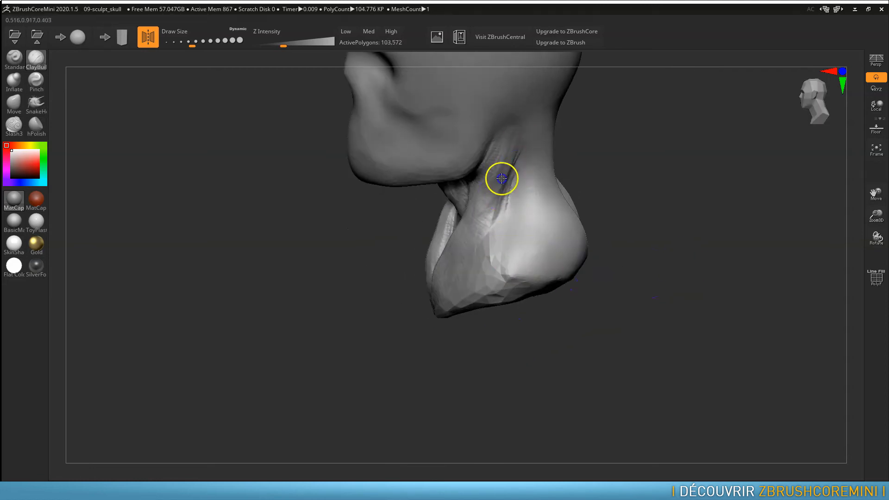
mouse_move(511, 132)
mouse_down()
mouse_move(506, 171)
mouse_move(505, 153)
mouse_up()
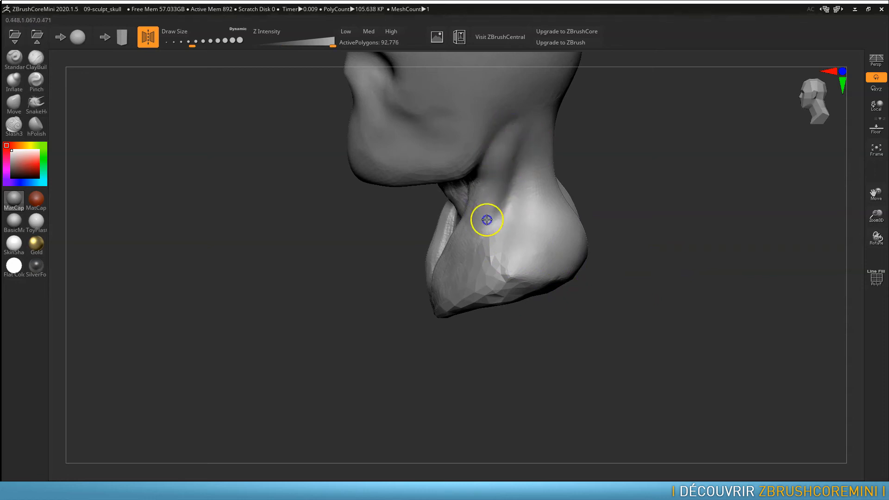
drag(606, 304, 634, 300)
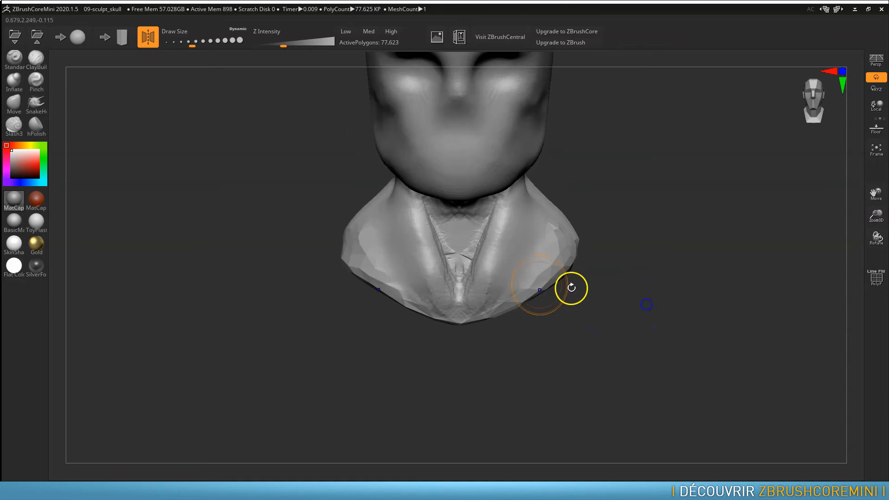
shift+drag(480, 265, 505, 245)
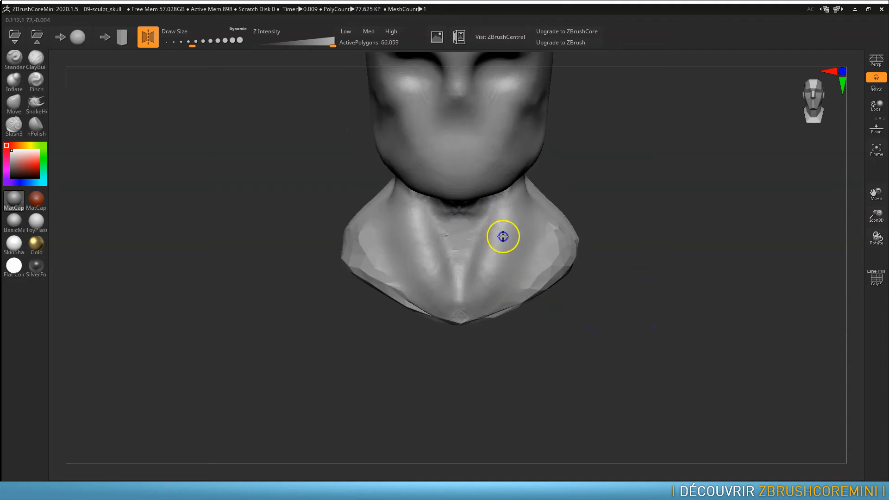
shift+drag(499, 276, 538, 268)
mouse_move(623, 250)
mouse_down()
mouse_move(608, 187)
mouse_move(620, 256)
mouse_move(610, 232)
mouse_move(627, 242)
mouse_up()
mouse_move(471, 208)
mouse_down()
mouse_move(478, 198)
mouse_move(484, 209)
mouse_move(487, 183)
mouse_up()
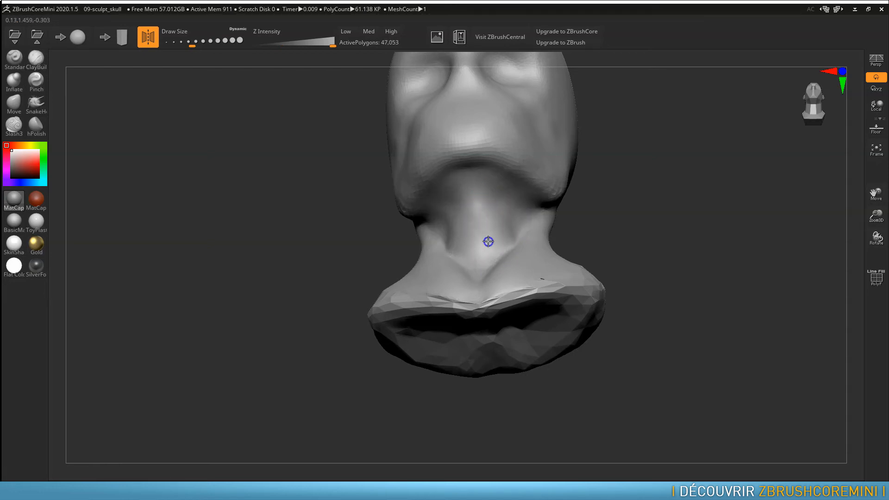
- Fill out the underside of the jaw and the throat with ClayBuildup strokes, and smooth them into the neck
key(b)
key(c)
key(b)
drag(630, 236, 675, 244)
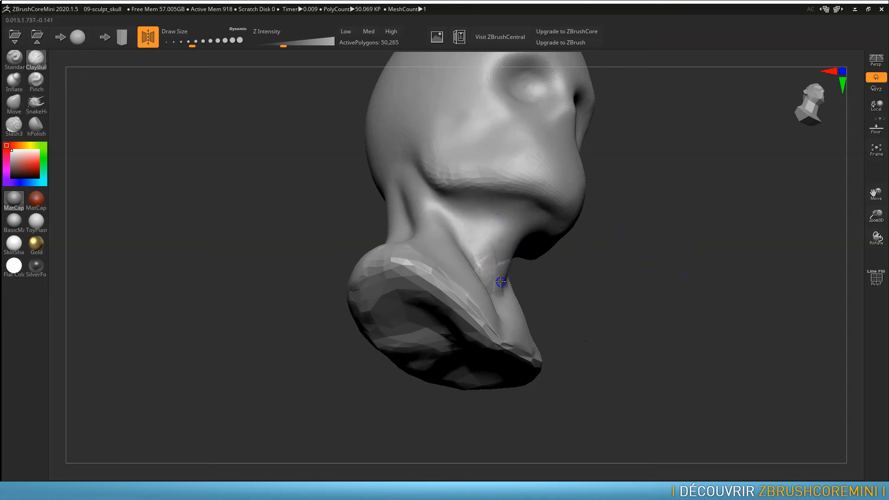
mouse_move(449, 216)
mouse_down()
mouse_move(463, 220)
mouse_move(481, 214)
mouse_move(470, 204)
mouse_move(498, 201)
mouse_up()
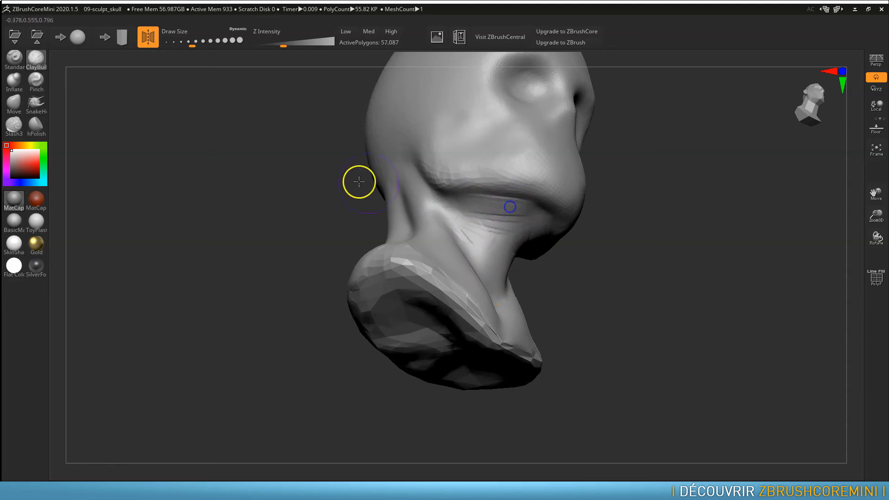
drag(347, 215, 337, 238)
mouse_move(470, 249)
mouse_down()
mouse_move(497, 308)
mouse_move(520, 264)
mouse_up()
drag(595, 275, 572, 219)
mouse_move(540, 189)
mouse_down()
mouse_move(484, 176)
mouse_move(533, 205)
mouse_move(513, 199)
mouse_move(472, 224)
mouse_move(503, 239)
mouse_move(493, 208)
mouse_move(453, 206)
mouse_move(490, 256)
mouse_move(520, 216)
mouse_move(492, 176)
mouse_move(477, 242)
mouse_up()
mouse_move(488, 246)
right_down()
mouse_move(576, 292)
mouse_move(576, 322)
mouse_move(528, 328)
mouse_move(539, 331)
right_up()
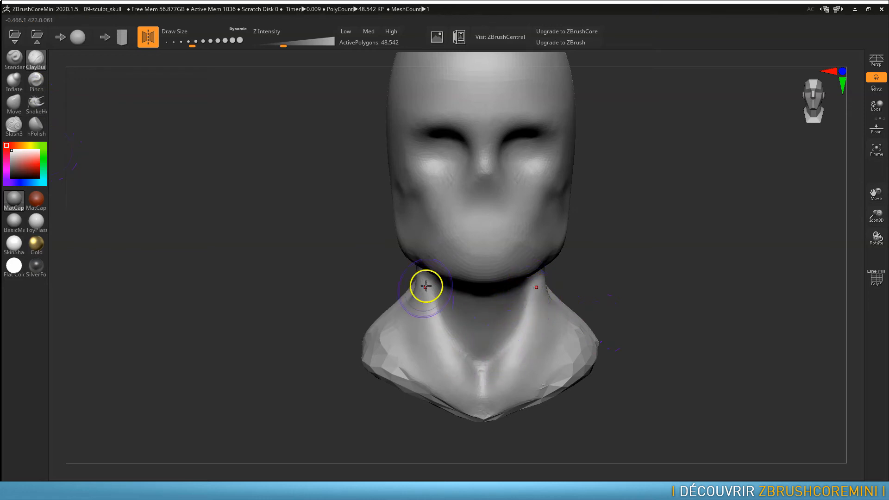
- Adjust the neck muscles and the side contour of the jaw with the Move brush, using a larger draw size
click(14, 103)
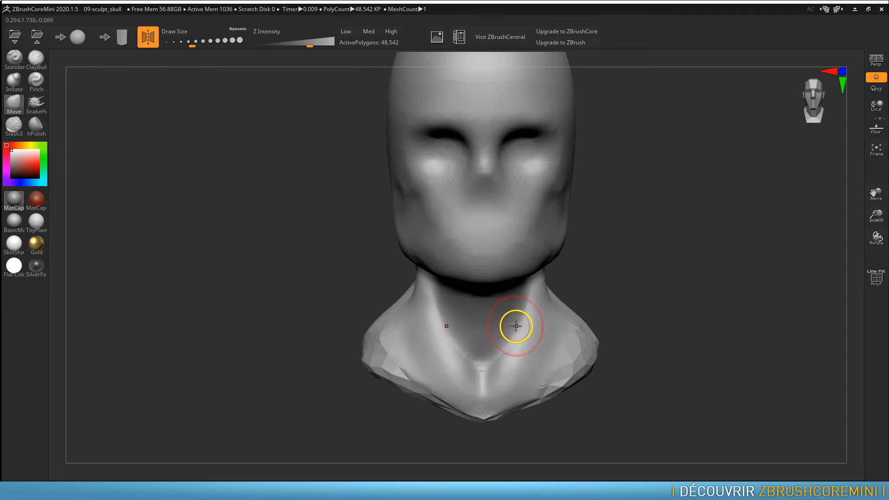
drag(514, 327, 521, 326)
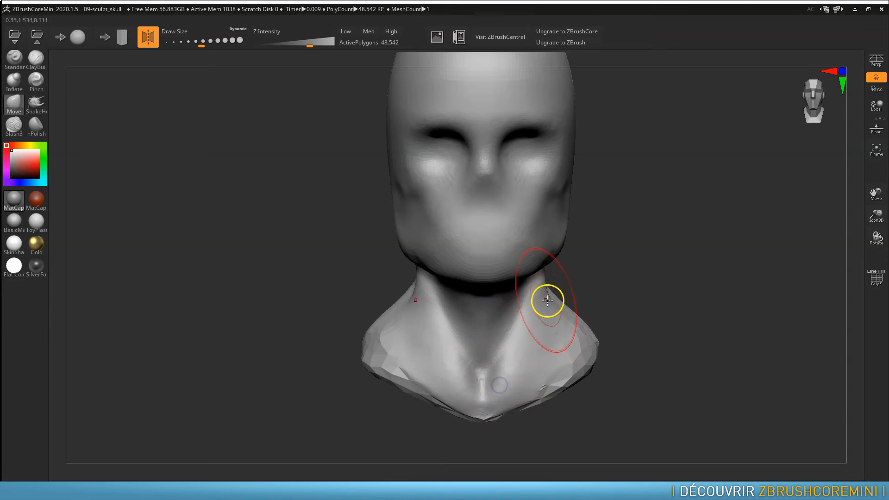
drag(626, 268, 619, 269)
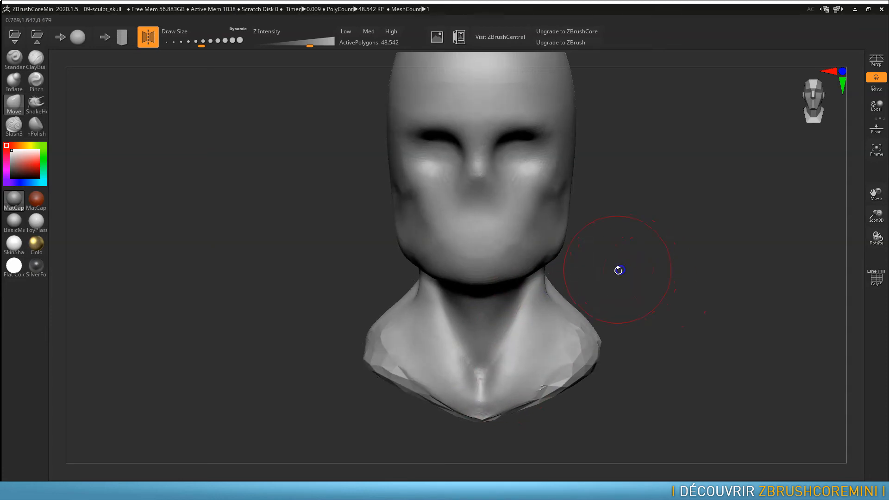
key(s)
drag(565, 243, 561, 238)
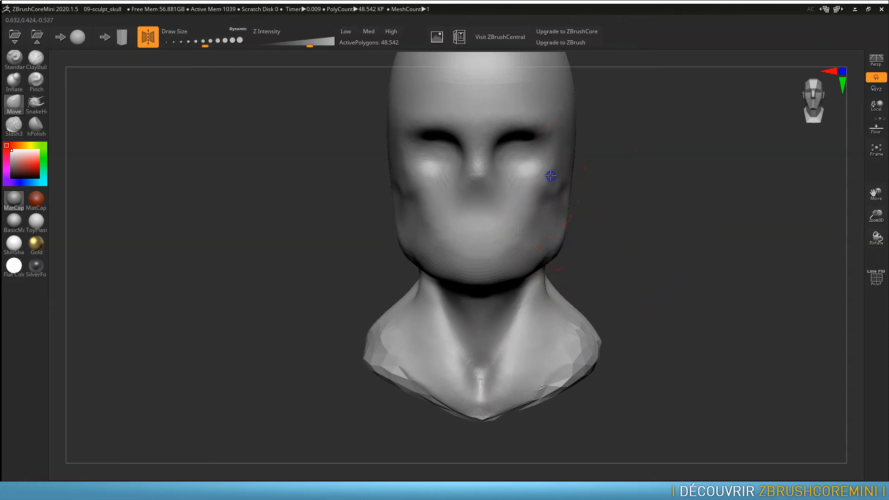
drag(575, 178, 626, 268)
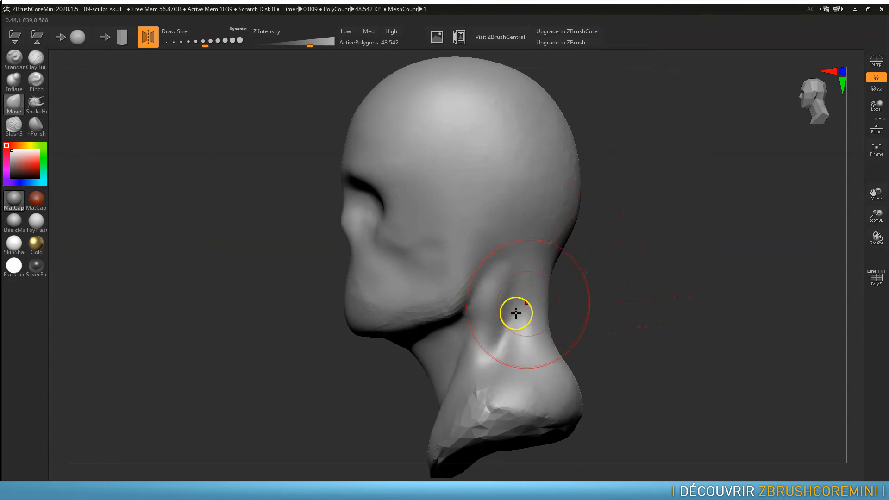
- Carve a crease along the outer edge of the neck muscle with the Slash3 brush at a smaller draw size
click(12, 128)
mouse_move(661, 313)
mouse_down()
mouse_move(645, 245)
mouse_move(600, 266)
mouse_up()
click(27, 133)
mouse_move(534, 290)
mouse_down()
mouse_move(496, 381)
mouse_move(542, 262)
mouse_move(583, 305)
mouse_up()
key(ctrl+z)
key(s)
drag(520, 316, 512, 318)
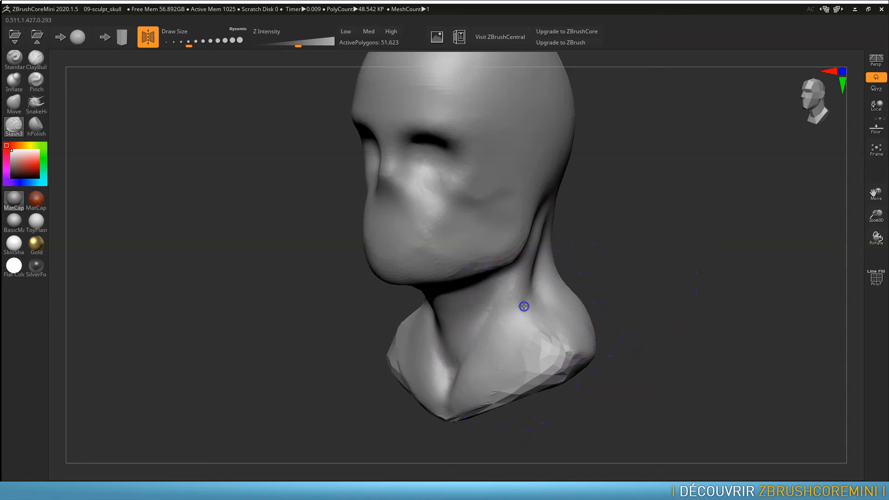
mouse_move(526, 320)
mouse_down()
mouse_move(533, 299)
mouse_move(506, 368)
mouse_up()
drag(526, 309, 505, 350)
- Carve creases along the inner edges of the neck muscles, and soften the carved lines by smoothing
shift+drag(644, 302, 579, 312)
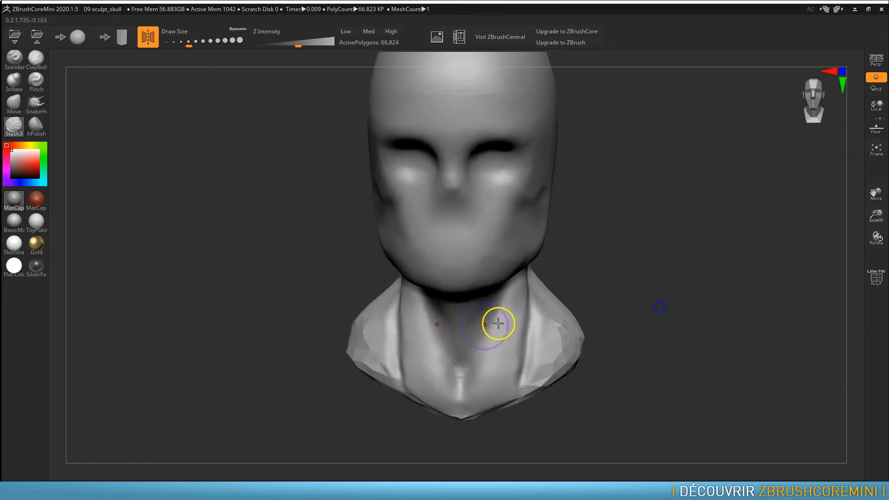
drag(496, 294, 479, 339)
mouse_move(465, 370)
mouse_down()
mouse_move(488, 329)
mouse_move(497, 332)
mouse_up()
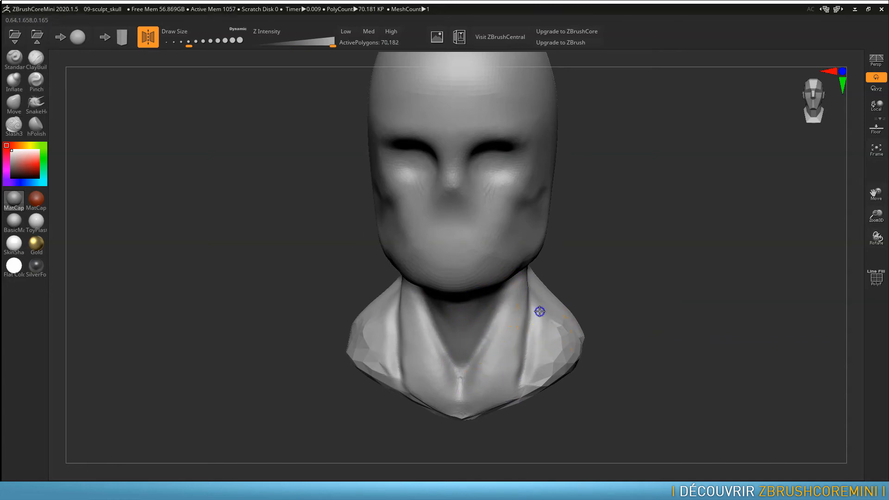
mouse_move(524, 339)
mouse_down()
mouse_move(500, 387)
mouse_move(512, 358)
mouse_up()
mouse_move(521, 324)
mouse_down()
mouse_move(522, 306)
mouse_move(506, 368)
mouse_move(532, 299)
mouse_move(514, 357)
mouse_move(526, 369)
mouse_up()
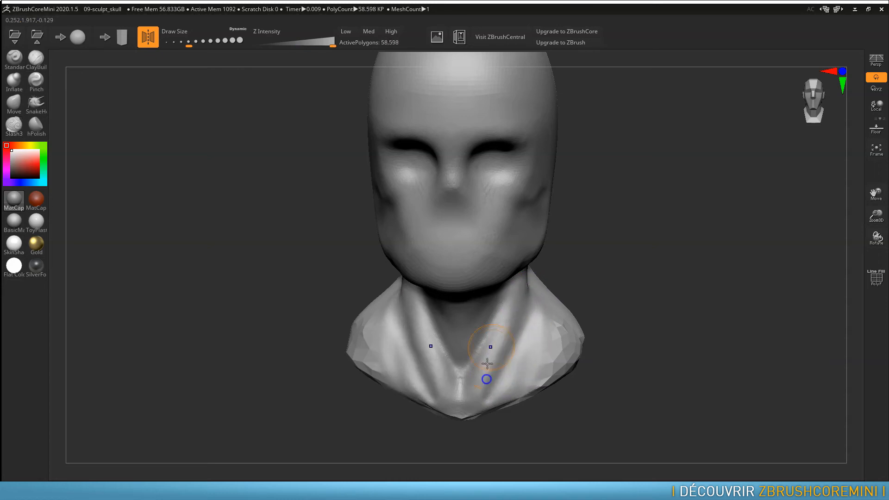
- Flatten the faceted shoulder edge of the bust with the hPolish brush and enlarge the draw size
drag(596, 333, 631, 327)
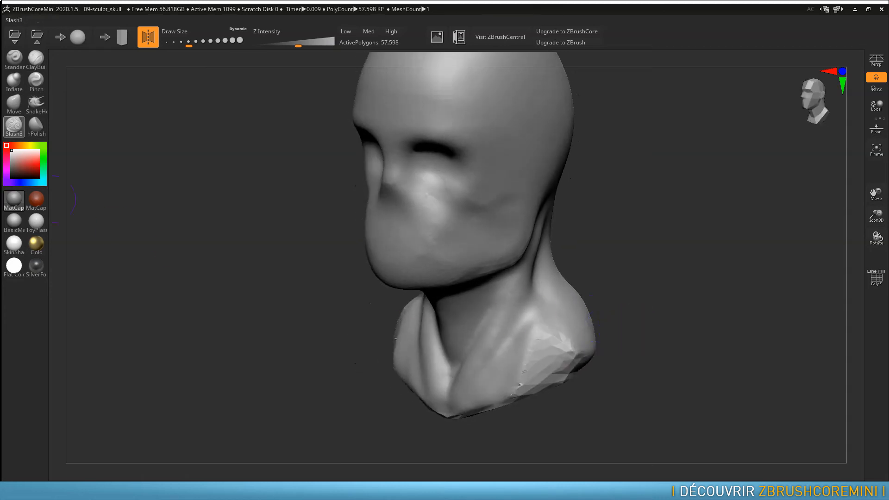
click(36, 124)
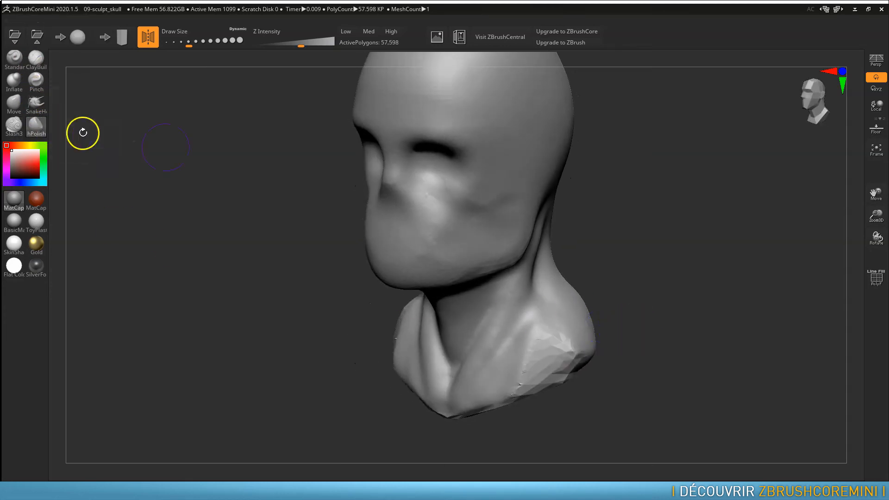
shift+drag(646, 342, 663, 340)
mouse_move(566, 355)
mouse_down()
mouse_move(558, 356)
mouse_move(574, 355)
mouse_move(565, 356)
mouse_move(566, 332)
mouse_up()
key(s)
drag(550, 368, 555, 368)
- Fill the hollow underside of the bust with ClayBuildup strokes
mouse_move(591, 357)
mouse_down()
mouse_move(618, 335)
mouse_move(625, 273)
mouse_move(635, 306)
mouse_move(645, 266)
mouse_move(401, 234)
mouse_up()
click(36, 58)
mouse_move(519, 278)
mouse_down()
mouse_move(499, 278)
mouse_move(513, 257)
mouse_move(498, 291)
mouse_move(516, 304)
mouse_move(509, 323)
mouse_move(519, 324)
mouse_up()
drag(605, 320, 601, 266)
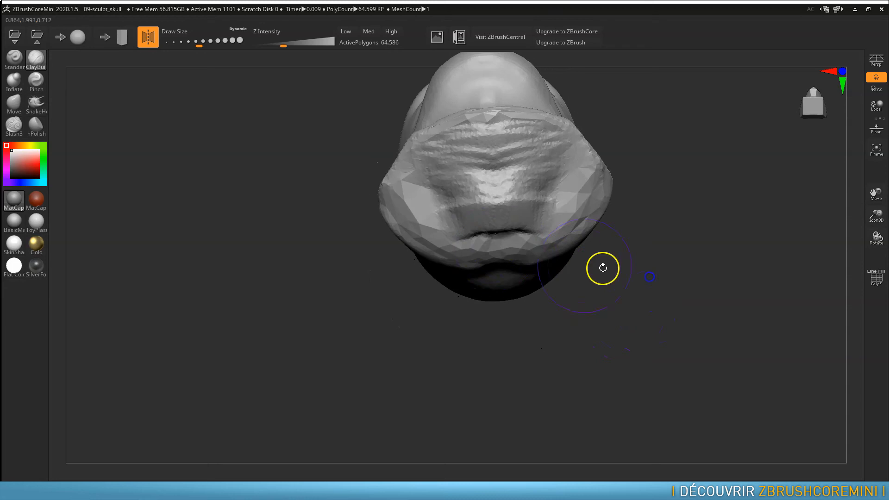
mouse_move(501, 238)
mouse_down()
mouse_move(579, 203)
mouse_move(556, 165)
mouse_move(536, 194)
mouse_move(476, 154)
mouse_move(407, 175)
mouse_move(449, 238)
mouse_move(512, 244)
mouse_move(547, 218)
mouse_move(499, 189)
mouse_up()
mouse_move(307, 50)
mouse_down()
mouse_move(354, 232)
mouse_move(419, 322)
mouse_move(417, 341)
mouse_up()
alt+drag(713, 297, 621, 239)
- Flatten the rough underside of the bust with the hPolish brush
click(37, 125)
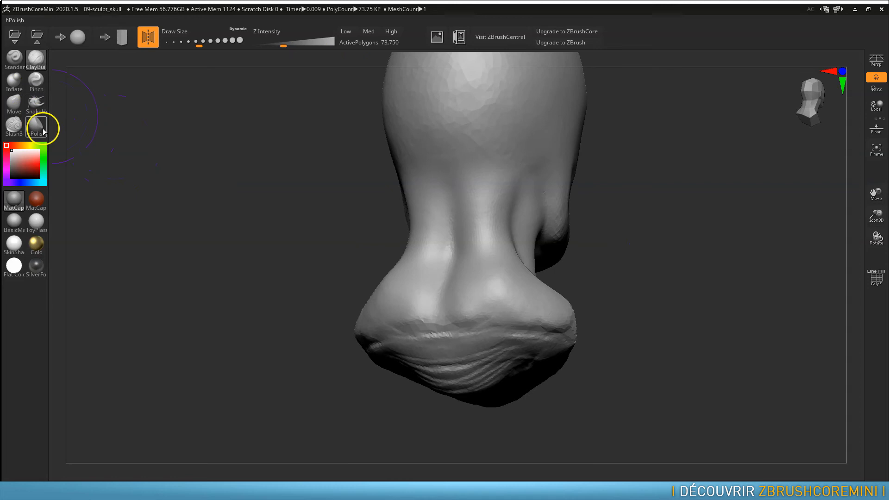
mouse_move(615, 288)
mouse_down()
mouse_move(674, 244)
mouse_move(661, 233)
mouse_up()
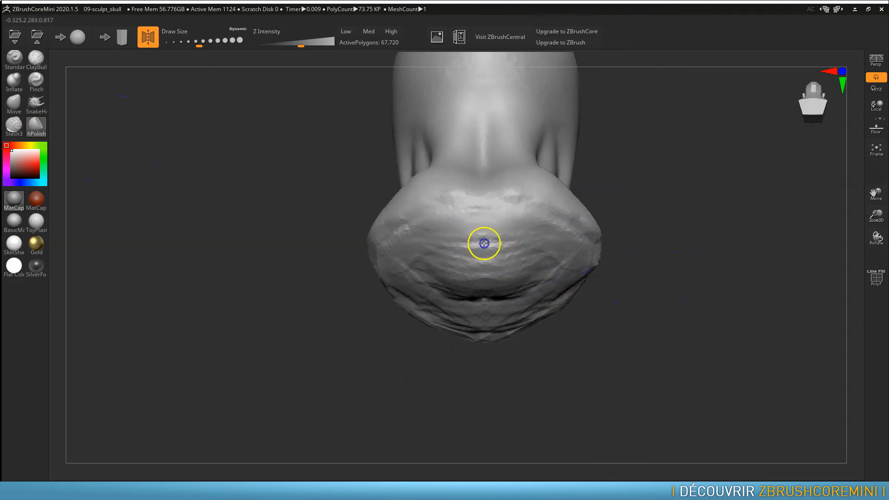
drag(489, 235, 481, 226)
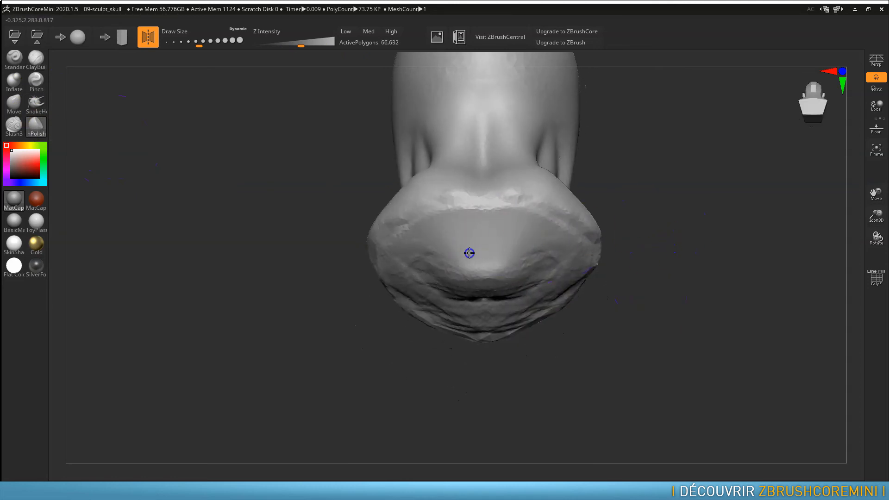
mouse_move(444, 260)
mouse_down()
mouse_move(502, 228)
mouse_move(496, 214)
mouse_move(511, 216)
mouse_up()
drag(548, 229, 568, 232)
mouse_move(659, 229)
mouse_down()
mouse_move(653, 242)
mouse_move(652, 234)
mouse_up()
drag(521, 277, 515, 281)
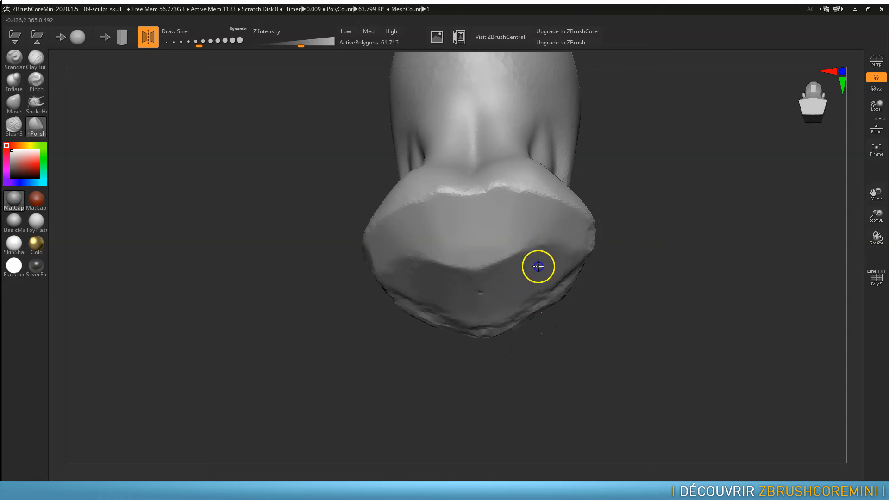
- Polish the side and rear planes of the bust's base into clean flat cuts
drag(633, 290, 841, 263)
shift+drag(751, 264, 689, 286)
alt+drag(678, 350, 654, 219)
mouse_move(462, 320)
right_down()
mouse_move(536, 314)
mouse_move(502, 304)
right_up()
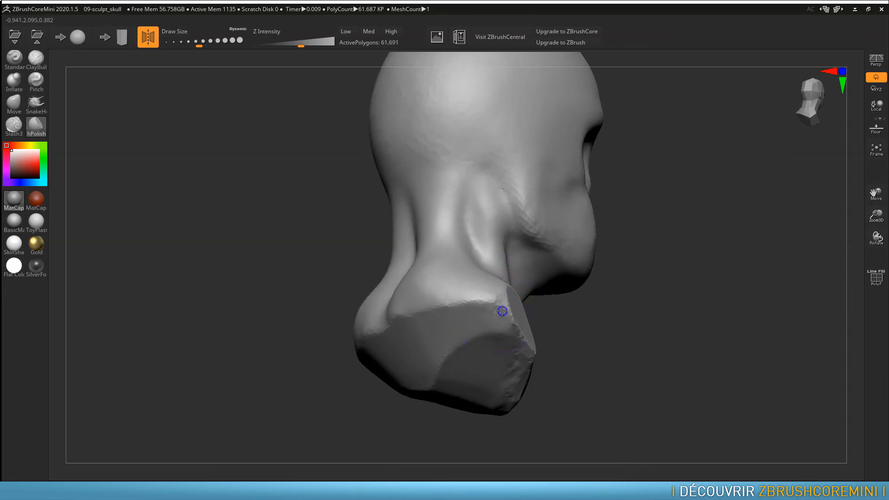
mouse_move(497, 306)
mouse_down()
mouse_move(476, 336)
mouse_move(411, 382)
mouse_move(477, 385)
mouse_up()
right_drag(477, 385, 618, 320)
mouse_move(449, 276)
mouse_down()
mouse_move(457, 264)
mouse_move(471, 302)
mouse_move(473, 290)
mouse_move(492, 324)
mouse_move(471, 272)
mouse_move(481, 241)
mouse_move(462, 232)
mouse_move(442, 293)
mouse_up()
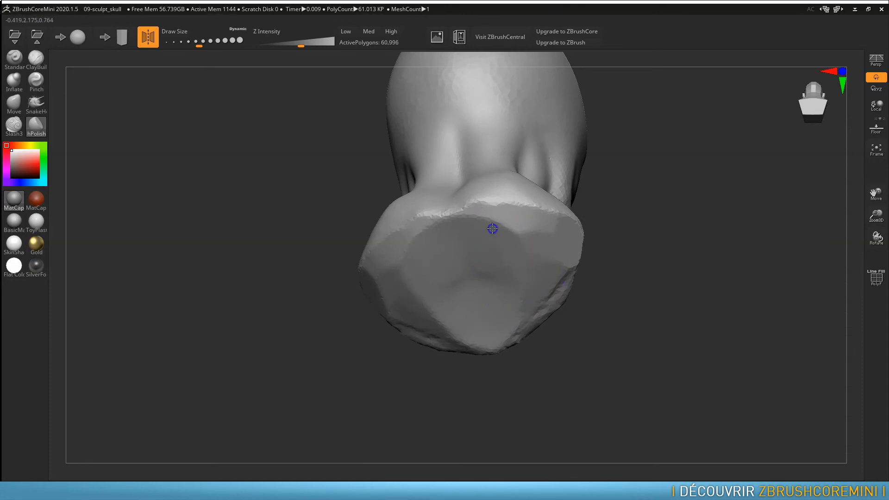
- Polish the remaining underside and front planes of the bust's base into flat cuts with the hPolish brush
drag(624, 285, 542, 258)
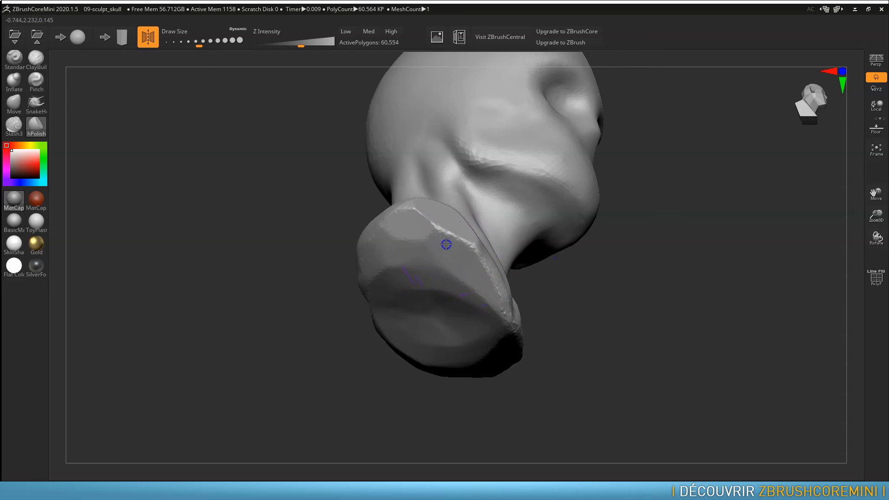
drag(499, 294, 519, 298)
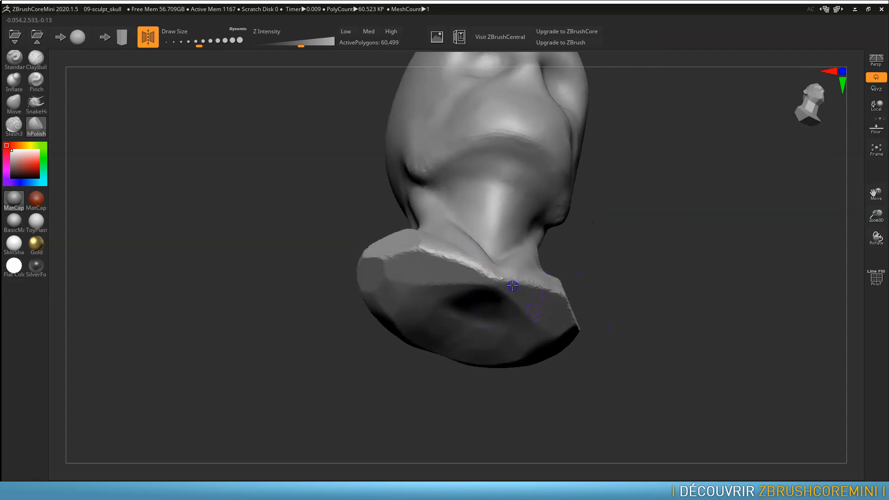
drag(563, 292, 710, 256)
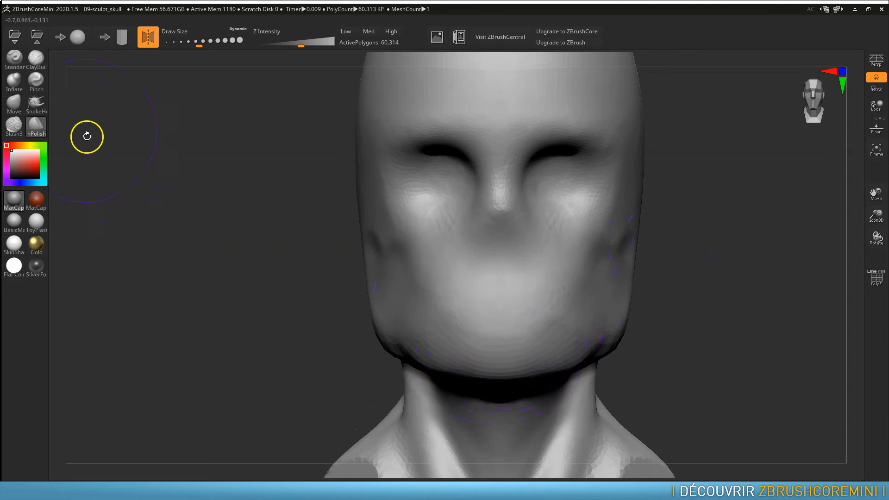
- Carve an arched crease above the chin with the Slash3 brush at a smaller draw size and soften its edges
click(14, 124)
key(s)
drag(503, 342, 495, 340)
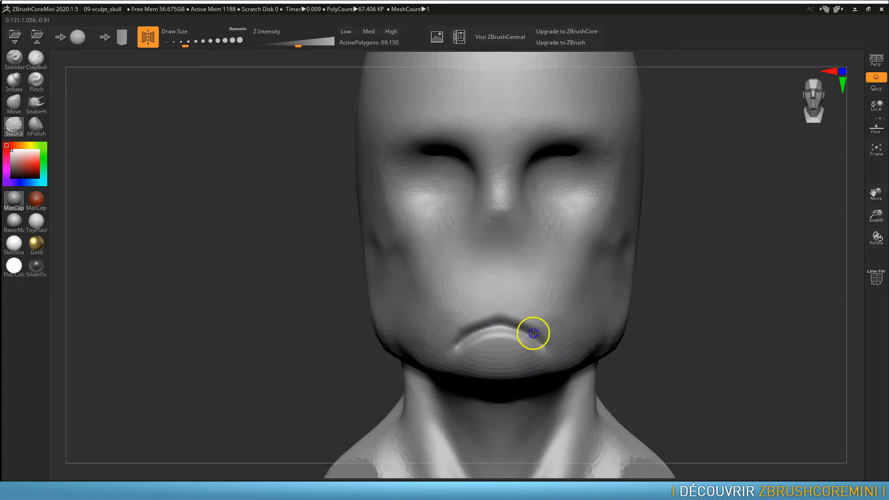
shift+drag(560, 337, 504, 321)
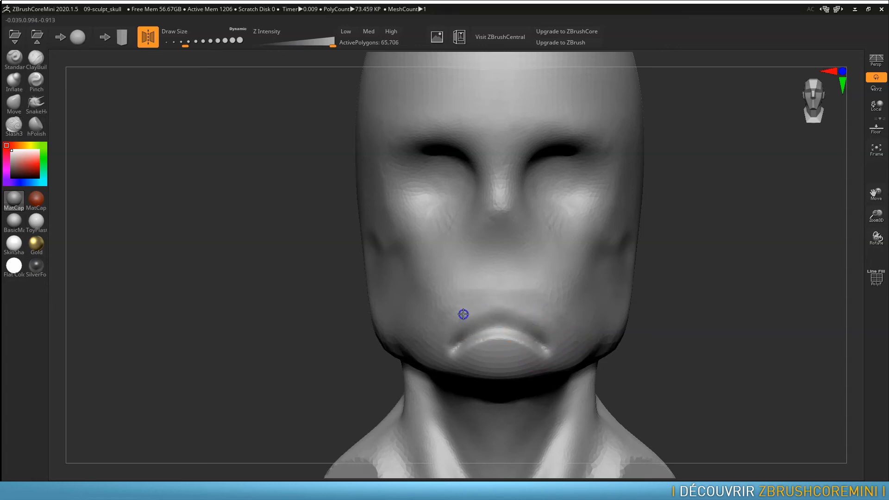
- Smooth the area between the nose and the chin crease and the adjoining cheeks
mouse_move(461, 313)
shift+mouse_down()
mouse_move(447, 317)
mouse_move(506, 292)
shift+mouse_up()
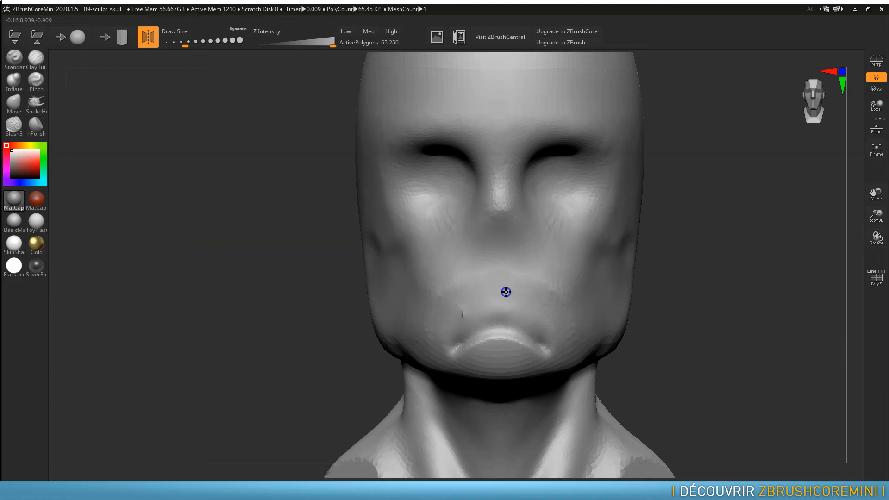
mouse_move(560, 303)
shift+mouse_down()
mouse_move(574, 285)
mouse_move(544, 269)
shift+mouse_up()
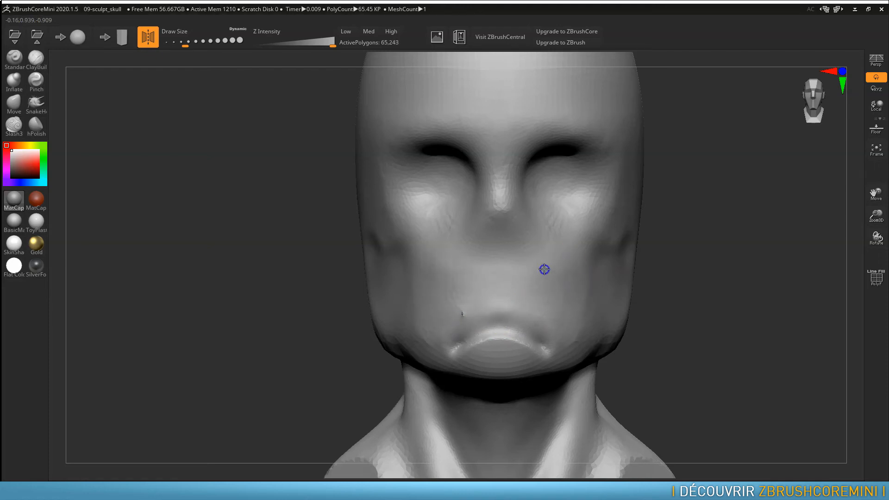
shift+drag(556, 306, 574, 310)
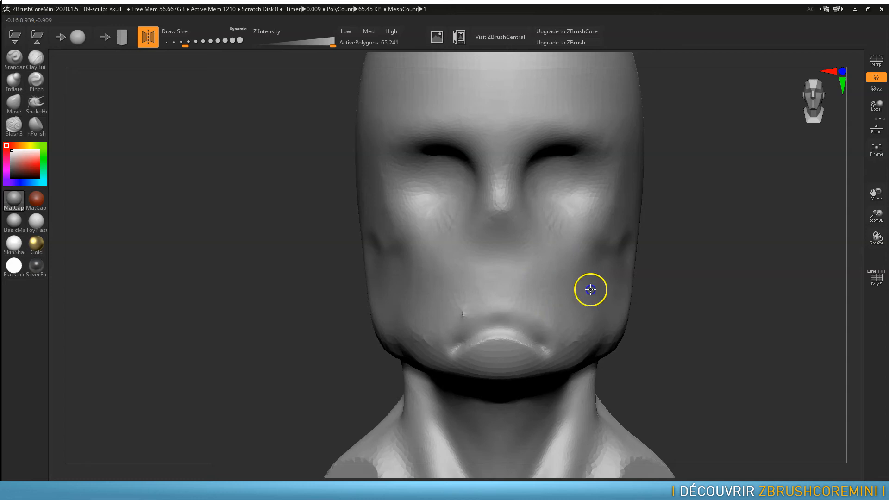
drag(698, 298, 742, 307)
click(637, 306)
mouse_move(638, 306)
shift+mouse_down()
mouse_move(641, 318)
mouse_move(698, 303)
mouse_move(670, 300)
mouse_move(687, 324)
mouse_move(760, 353)
mouse_move(754, 264)
shift+mouse_up()
shift+drag(517, 335, 521, 332)
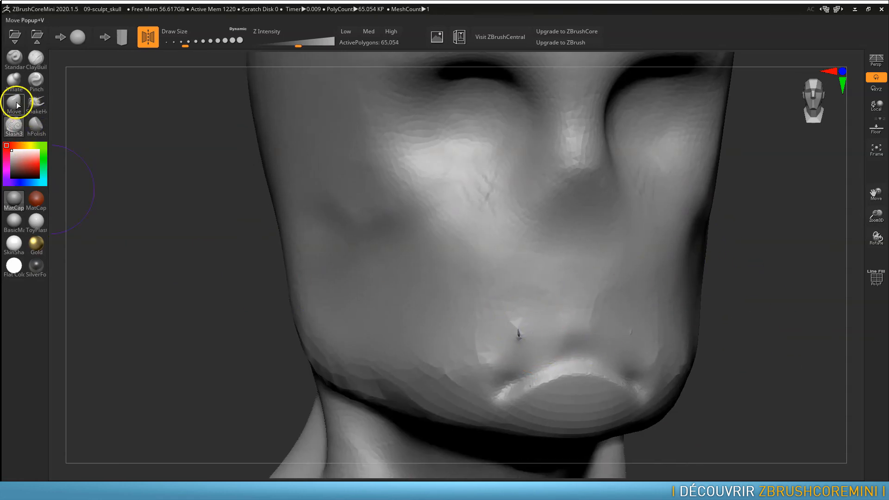
- Build up a protruding lower lip above the chin crease with the ClayBuildup brush
click(36, 57)
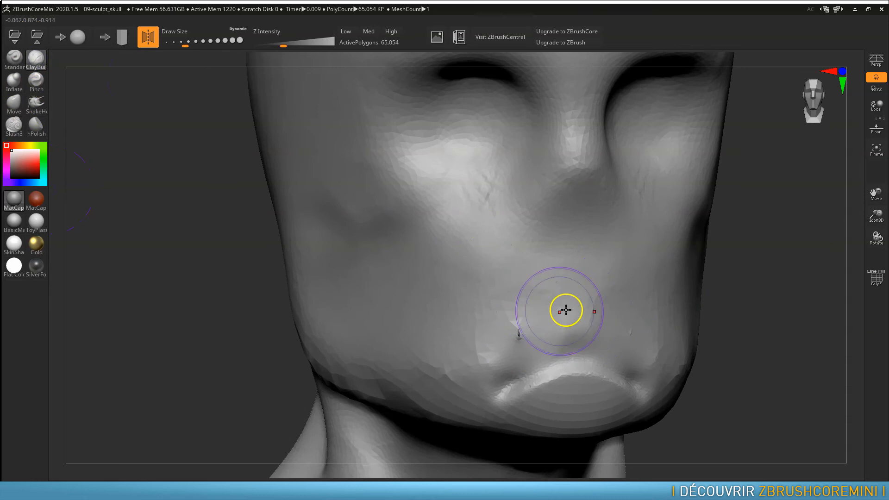
mouse_move(790, 295)
mouse_down()
mouse_move(742, 304)
mouse_move(759, 268)
mouse_move(766, 207)
mouse_up()
alt+drag(711, 224, 733, 317)
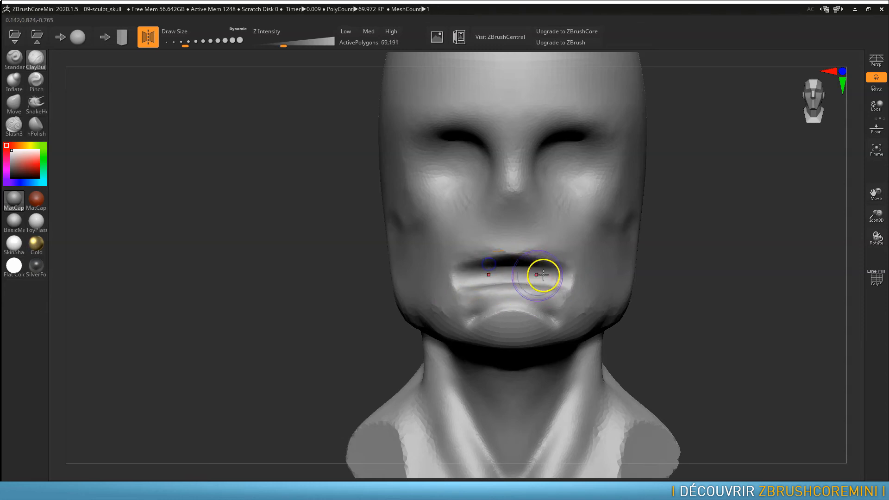
- Reshape the mouth opening and lift the lower lip toward the upper lip with the Move brush
click(14, 103)
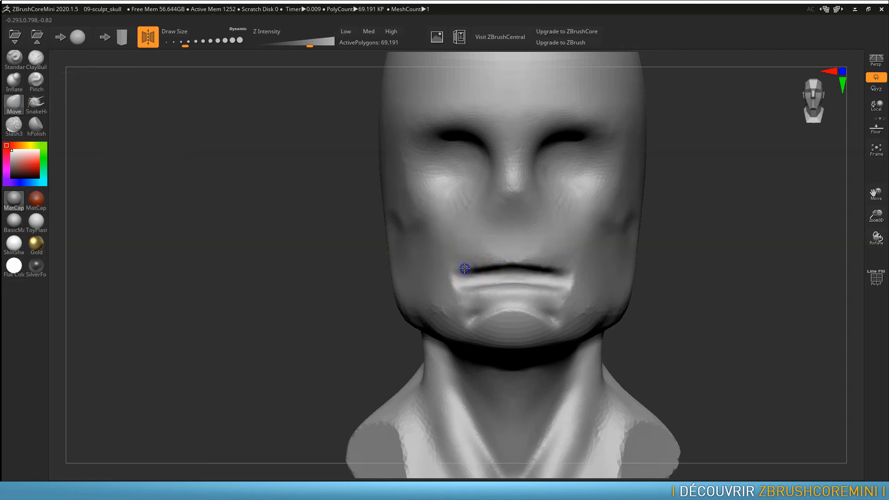
drag(515, 261, 459, 271)
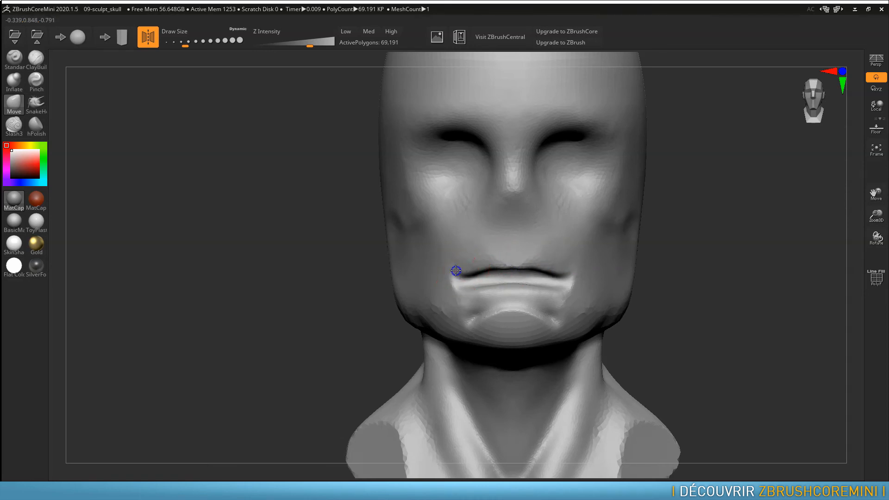
drag(713, 290, 761, 291)
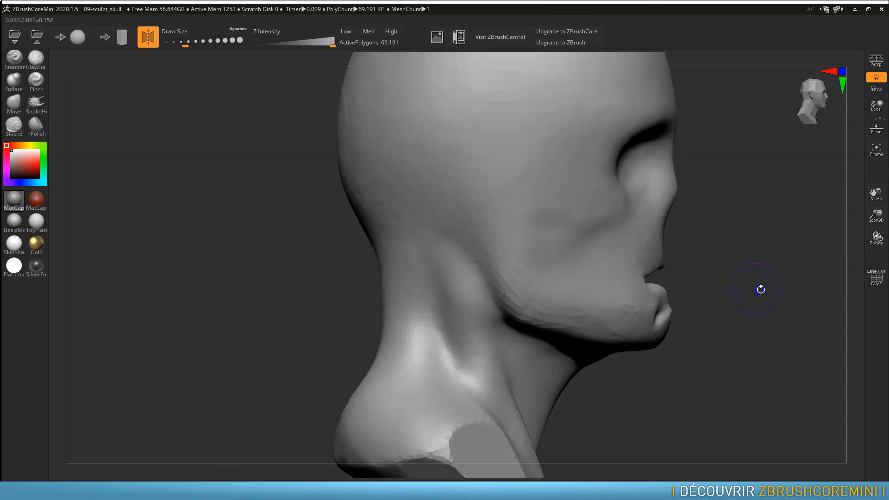
mouse_move(705, 268)
mouse_down()
mouse_move(675, 274)
mouse_move(681, 294)
mouse_up()
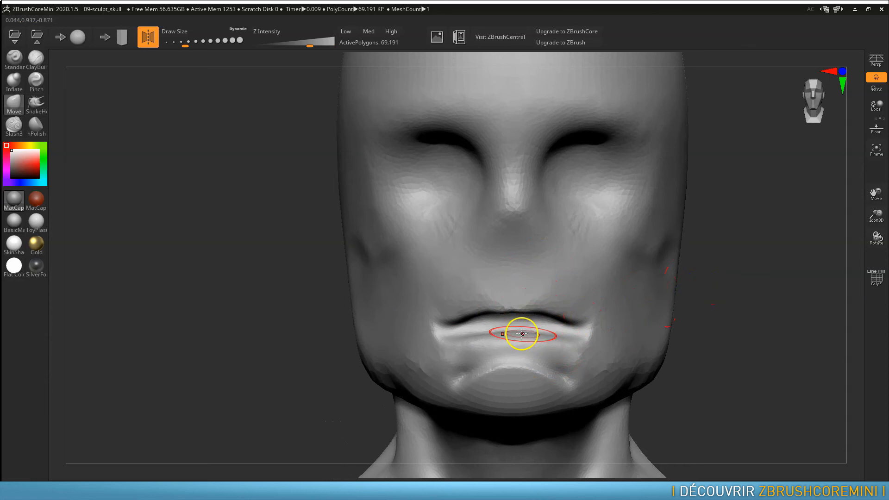
mouse_move(520, 338)
mouse_down()
mouse_move(518, 326)
mouse_move(562, 336)
mouse_up()
drag(565, 346, 568, 339)
drag(568, 347, 573, 339)
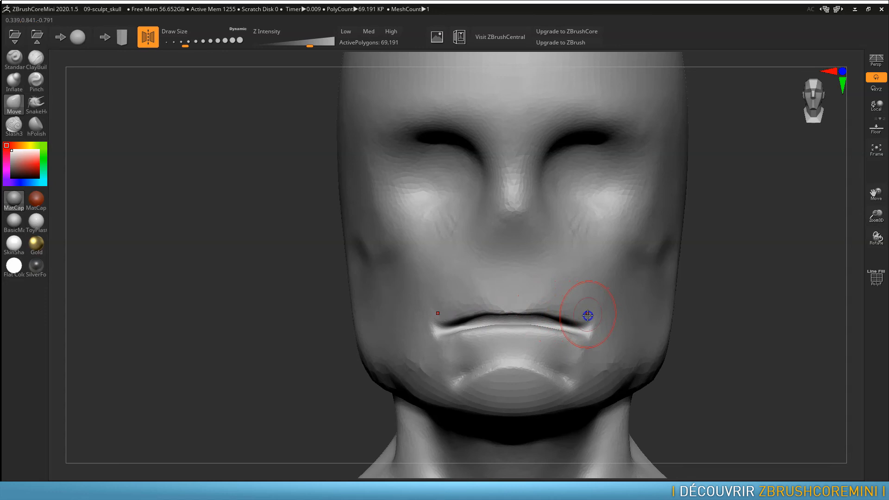
- Adjust the lips and mouth corner from the side with the Move brush, using a smaller draw size
drag(695, 310, 713, 280)
alt+drag(756, 299, 683, 236)
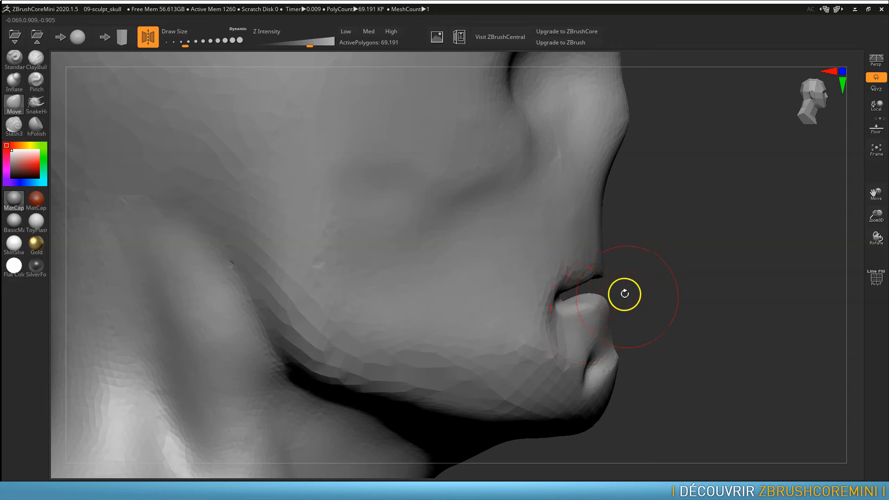
mouse_move(669, 275)
mouse_down()
mouse_move(627, 284)
mouse_move(653, 278)
mouse_move(647, 283)
mouse_move(659, 290)
mouse_up()
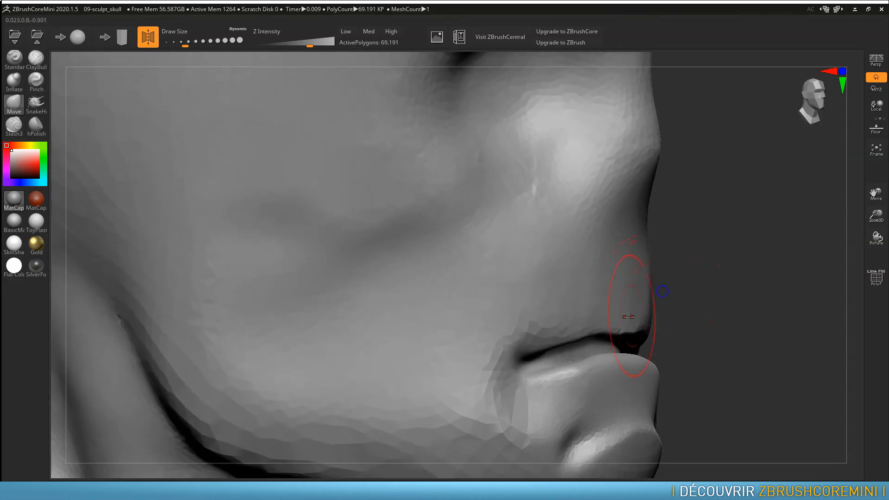
alt+drag(715, 310, 708, 285)
key(s)
drag(503, 284, 496, 285)
drag(668, 270, 695, 269)
drag(605, 283, 608, 285)
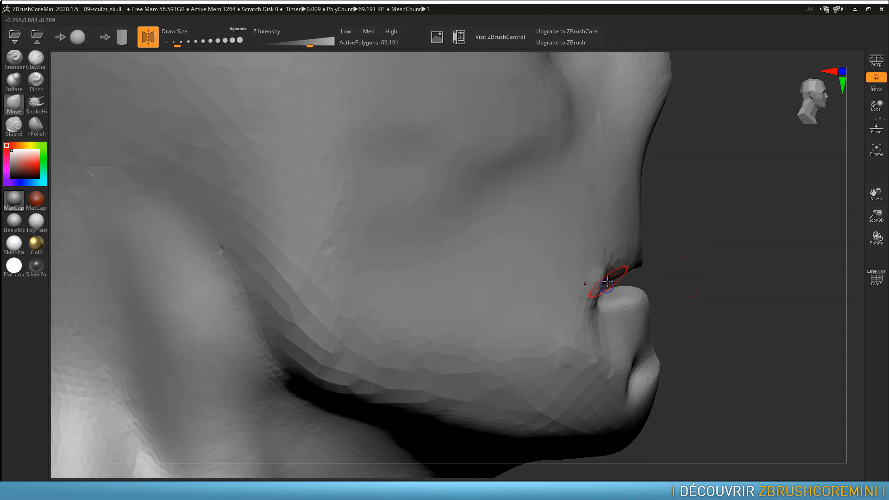
- Adjust the upper lip edge and mouth corners from below the chin with the Move brush
drag(654, 271, 655, 334)
mouse_move(401, 242)
mouse_down()
mouse_move(393, 238)
mouse_move(422, 231)
mouse_up()
drag(756, 273, 714, 319)
drag(368, 235, 438, 227)
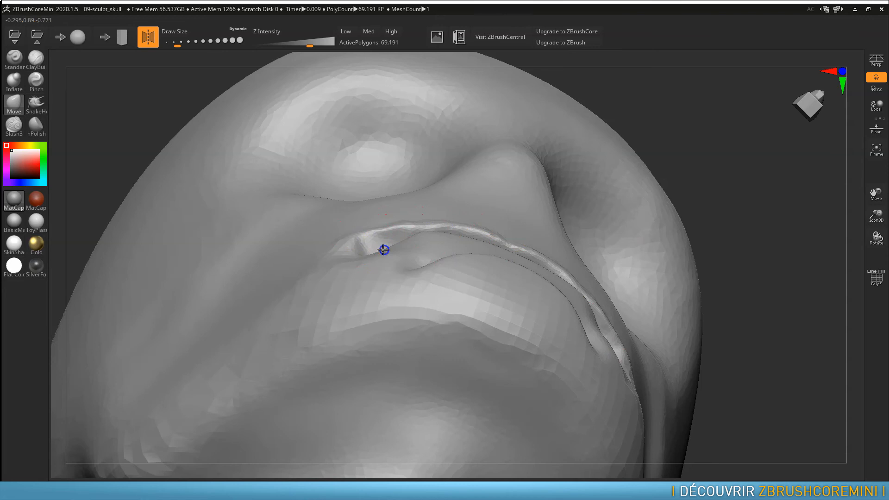
drag(434, 237, 436, 236)
mouse_move(831, 246)
mouse_down()
mouse_move(788, 310)
mouse_move(794, 382)
mouse_move(837, 190)
mouse_up()
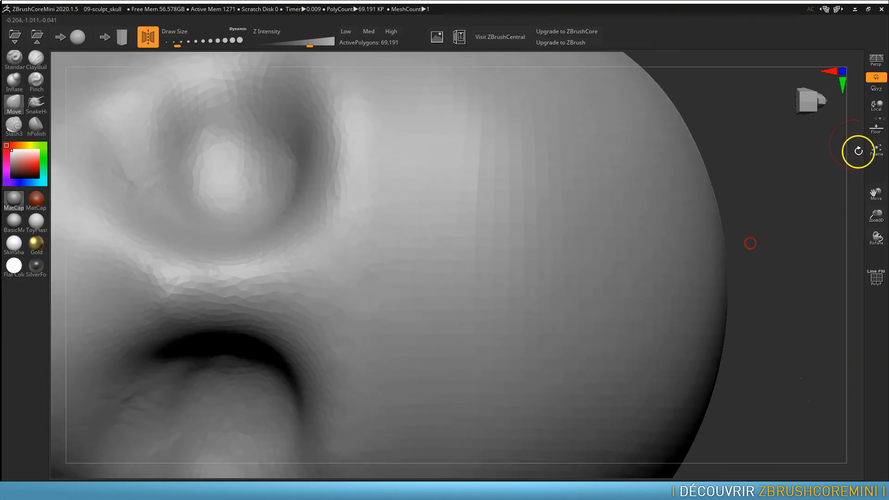
- Enlarge the Move brush and pull the mouth corners inward to narrow the mouth
mouse_move(836, 77)
mouse_down()
mouse_move(829, 74)
mouse_move(840, 73)
mouse_up()
mouse_move(666, 315)
mouse_down()
mouse_move(708, 316)
mouse_move(578, 266)
mouse_move(641, 212)
mouse_move(623, 237)
mouse_move(649, 284)
mouse_move(766, 258)
mouse_move(611, 243)
mouse_up()
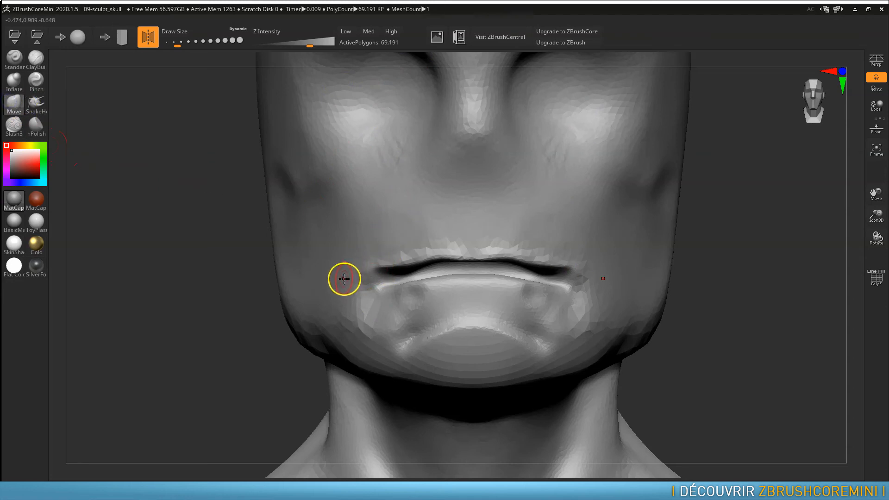
key(s)
drag(341, 280, 382, 274)
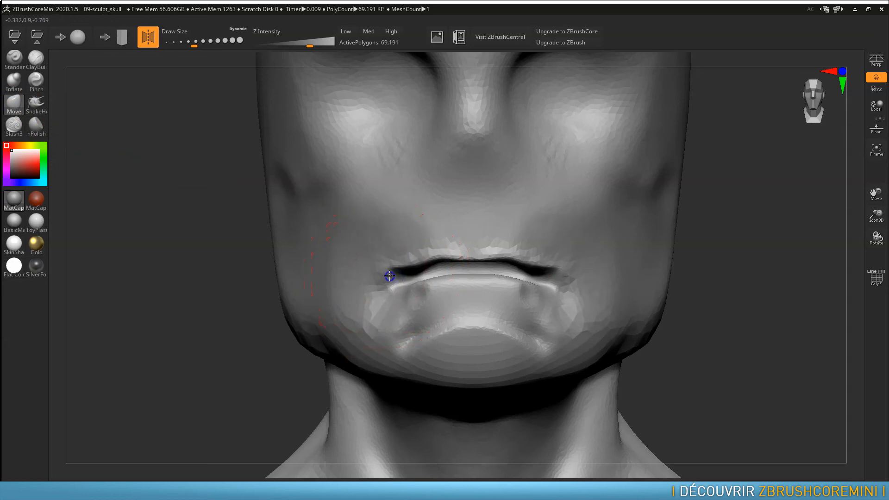
- Tighten the line between the lips from corner to corner with the Pinch brush
click(35, 86)
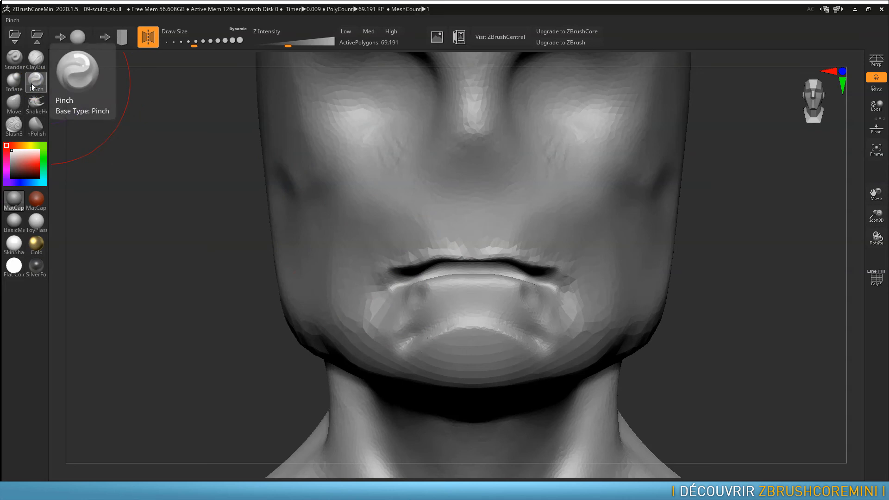
mouse_move(418, 277)
mouse_down()
mouse_move(508, 269)
mouse_move(595, 281)
mouse_up()
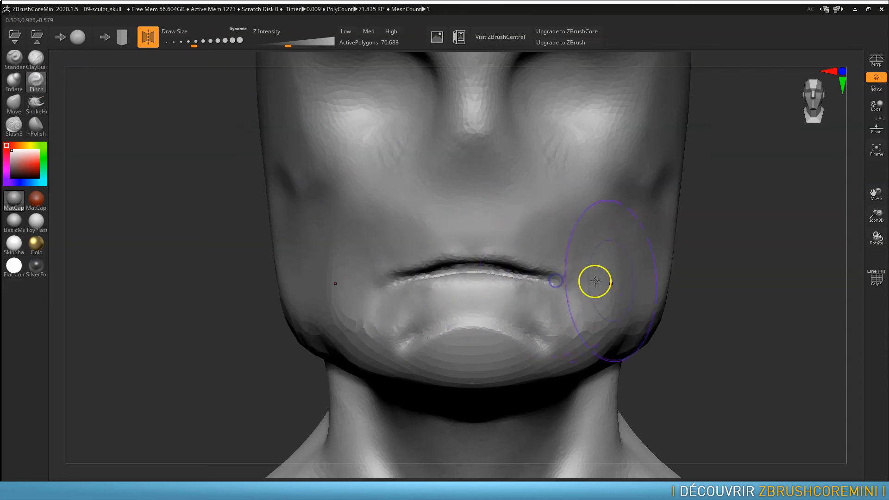
mouse_move(705, 276)
mouse_down()
mouse_move(771, 278)
mouse_move(646, 276)
mouse_move(705, 278)
mouse_up()
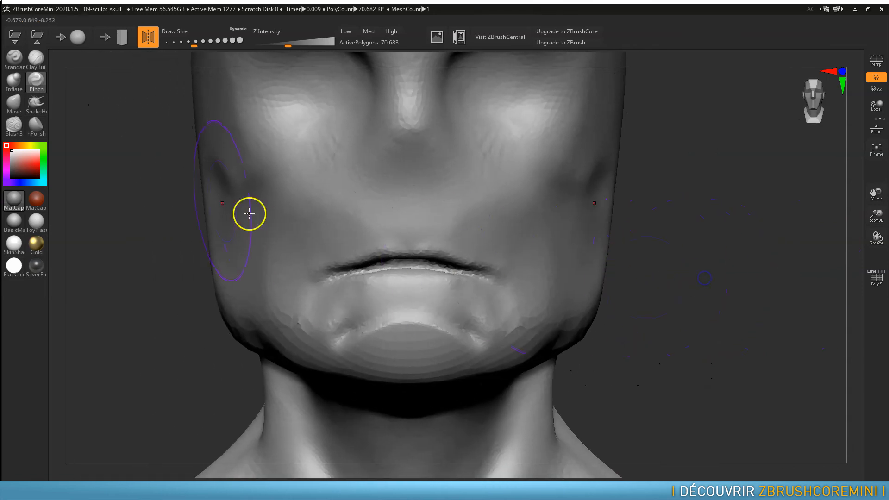
- Build up the chin, the sides of the jaw and the nose-to-mouth folds with ClayBuildup at a smaller draw size
click(36, 57)
key(s)
mouse_move(429, 295)
mouse_down()
mouse_move(403, 303)
mouse_move(482, 314)
mouse_move(436, 308)
mouse_move(439, 320)
mouse_move(403, 318)
mouse_move(465, 335)
mouse_move(490, 327)
mouse_up()
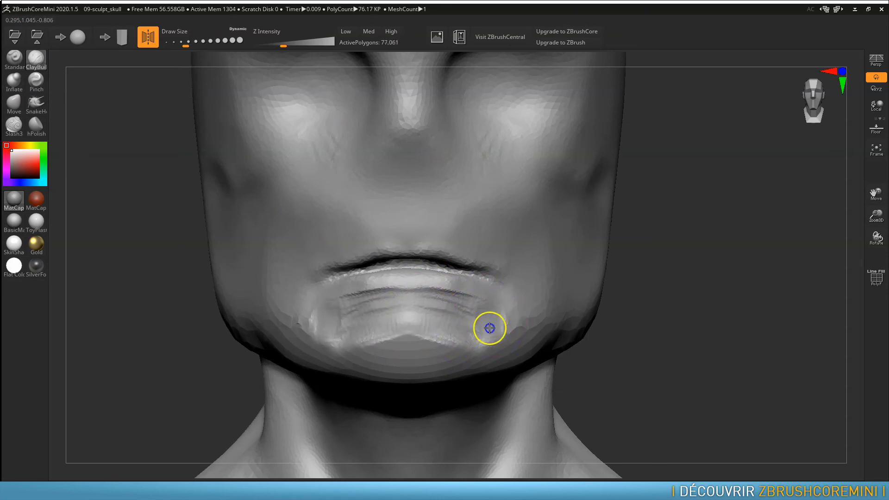
mouse_move(542, 311)
mouse_down()
mouse_move(525, 296)
mouse_move(518, 327)
mouse_move(574, 314)
mouse_move(533, 322)
mouse_move(546, 314)
mouse_move(536, 302)
mouse_move(516, 312)
mouse_move(520, 293)
mouse_move(555, 288)
mouse_move(574, 260)
mouse_move(572, 286)
mouse_move(550, 284)
mouse_move(548, 232)
mouse_move(530, 263)
mouse_move(550, 232)
mouse_up()
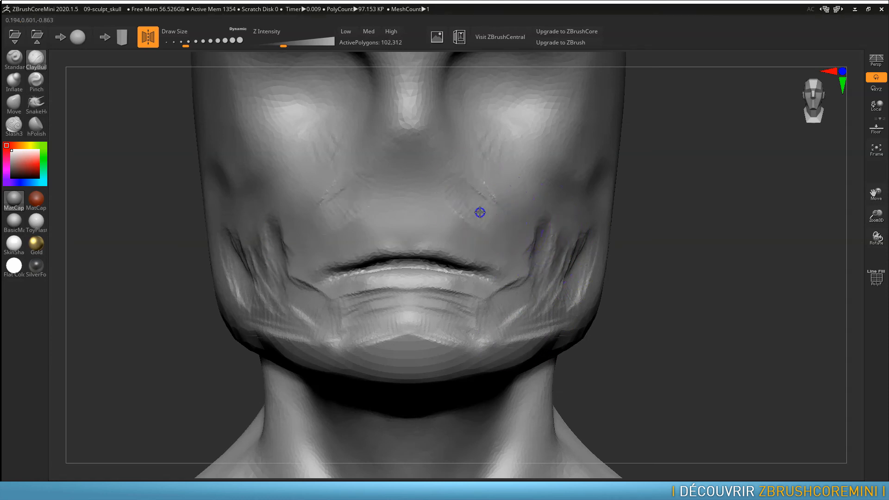
mouse_move(500, 189)
mouse_down()
mouse_move(490, 170)
mouse_move(508, 215)
mouse_move(549, 254)
mouse_up()
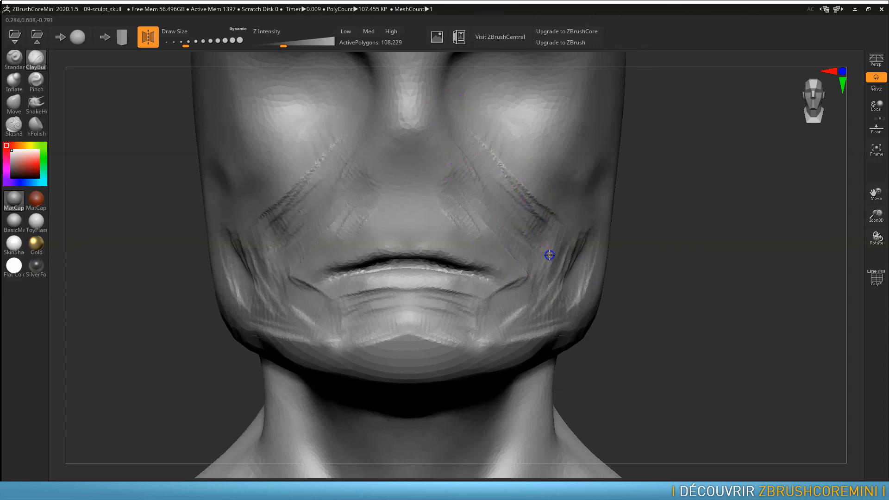
- Add diagonal ClayBuildup strokes along the cheek from the cheekbone toward the mouth corner and jaw
drag(704, 264, 659, 285)
mouse_move(242, 188)
mouse_down()
mouse_move(253, 181)
mouse_move(341, 254)
mouse_up()
drag(232, 139, 319, 258)
drag(237, 178, 307, 271)
drag(222, 157, 302, 280)
drag(264, 226, 297, 292)
drag(243, 183, 321, 268)
drag(273, 185, 371, 272)
mouse_move(312, 210)
mouse_down()
mouse_move(377, 250)
mouse_move(437, 250)
mouse_move(433, 284)
mouse_move(304, 216)
mouse_move(266, 224)
mouse_move(291, 253)
mouse_up()
- Smooth the clay strokes on the cheek, the fold beside the nose and the side of the jaw
shift+drag(340, 274, 396, 246)
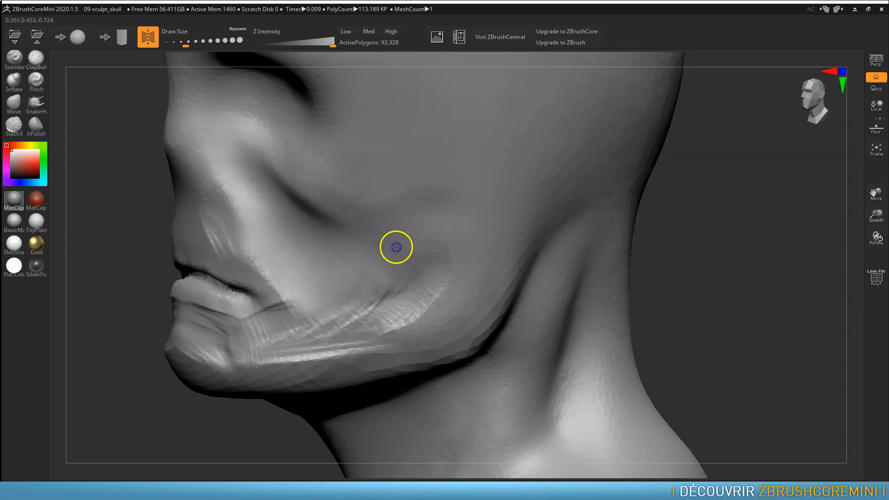
shift+drag(220, 142, 327, 217)
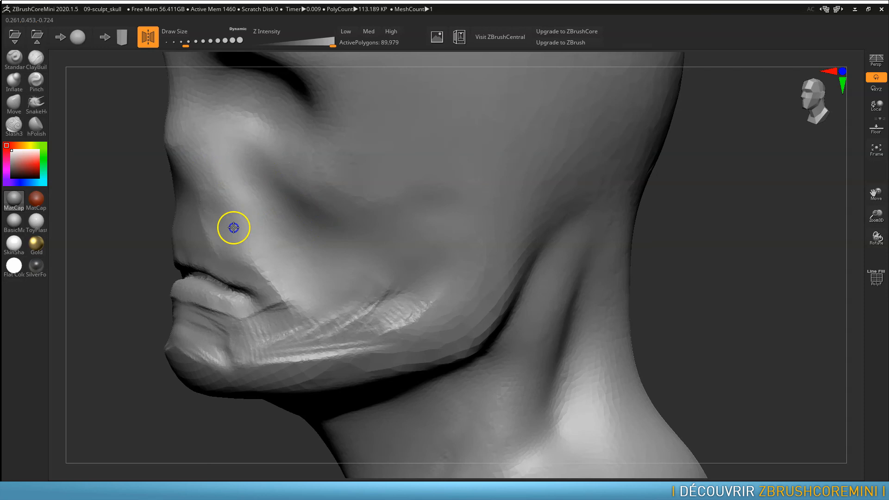
mouse_move(355, 279)
shift+mouse_down()
mouse_move(453, 301)
mouse_move(313, 322)
shift+mouse_up()
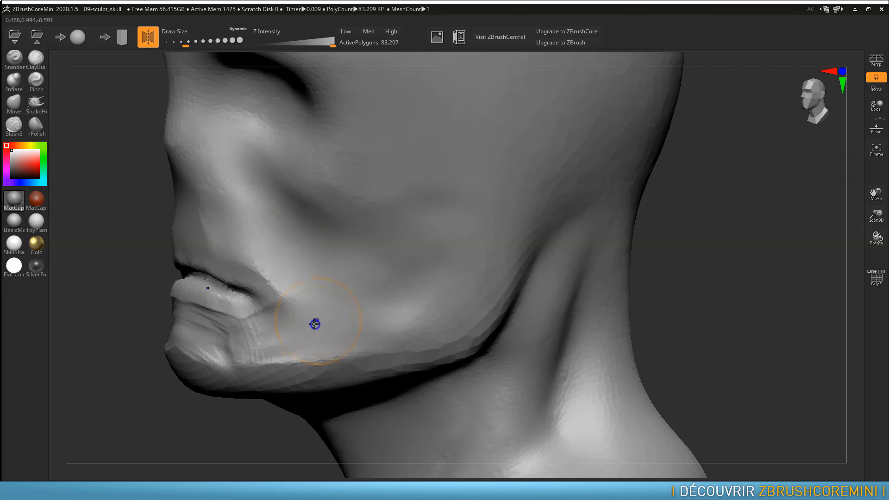
- Lower the smoothing intensity and blend the remaining strokes around the chin, lower lip, mouth corner and jaw
drag(322, 42, 293, 43)
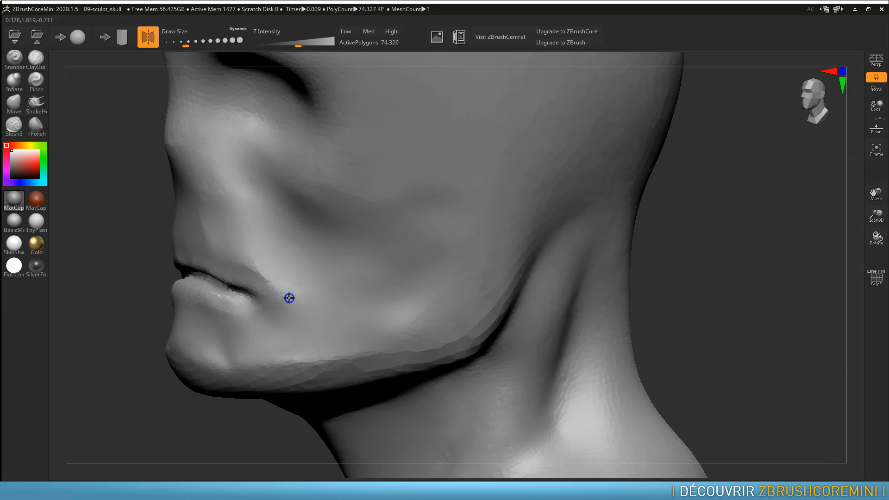
drag(343, 355, 265, 361)
shift+drag(474, 261, 492, 230)
mouse_move(772, 298)
alt+mouse_down()
mouse_move(772, 340)
mouse_move(715, 222)
alt+mouse_up()
shift+drag(614, 248, 671, 248)
alt+drag(594, 189, 667, 364)
alt+drag(647, 308, 707, 271)
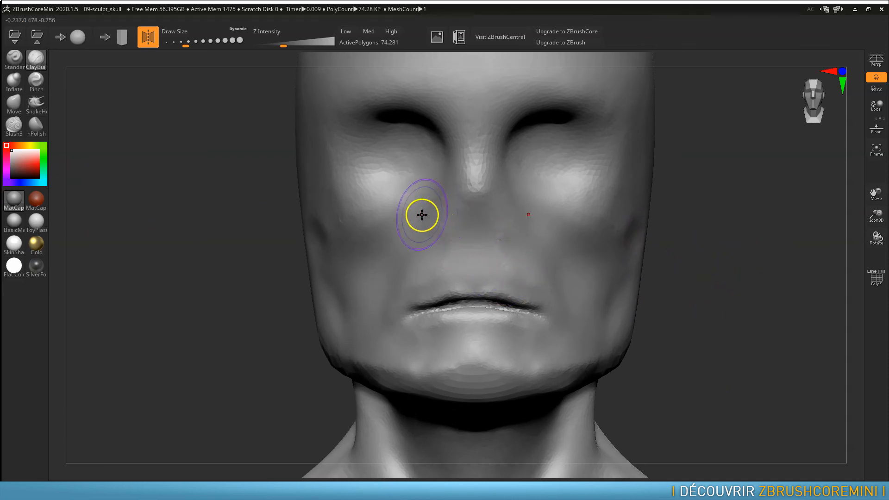
drag(676, 236, 695, 272)
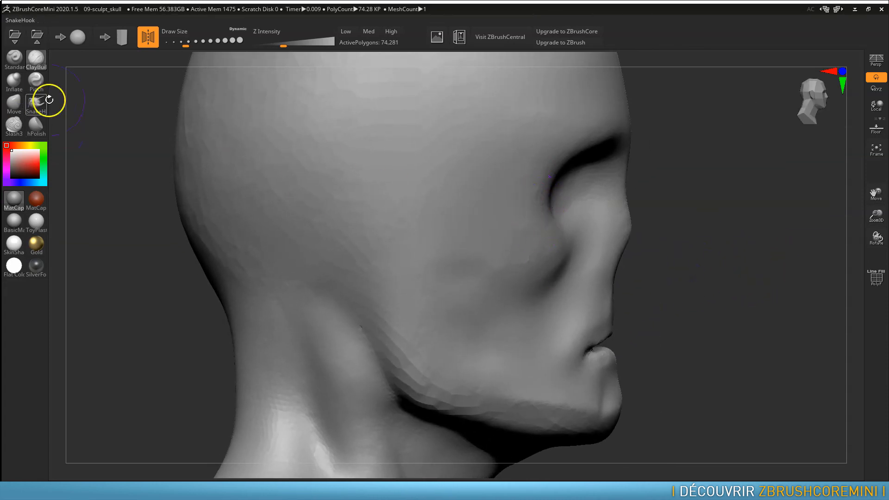
- Carve the outer eye corner and temple with inverted ClayBuildup strokes, and smooth the area at a larger draw size
click(37, 59)
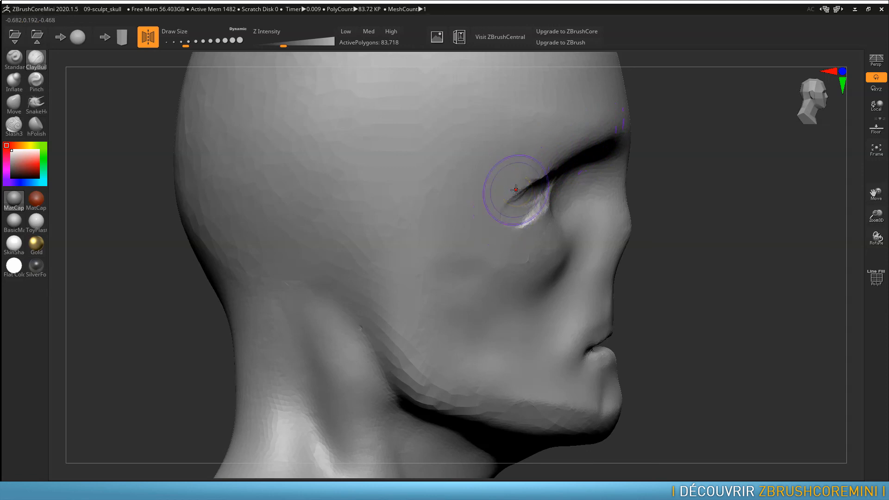
alt+drag(703, 214, 700, 317)
mouse_move(505, 196)
alt+mouse_down()
mouse_move(500, 228)
mouse_move(479, 216)
alt+mouse_up()
key(s)
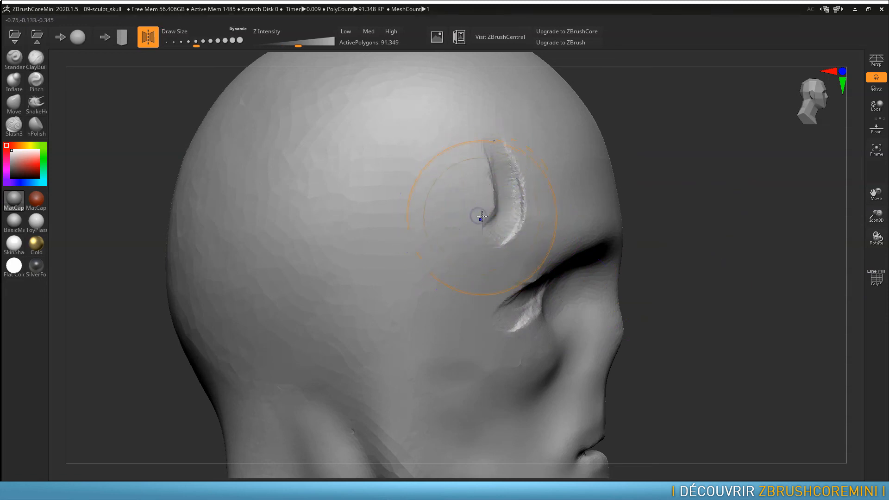
mouse_move(477, 185)
mouse_down()
mouse_move(478, 177)
mouse_move(473, 221)
mouse_move(458, 242)
mouse_move(447, 218)
mouse_move(478, 190)
mouse_move(472, 250)
mouse_move(495, 231)
mouse_move(493, 188)
mouse_move(534, 196)
mouse_move(540, 213)
mouse_move(517, 276)
mouse_move(611, 229)
mouse_move(575, 239)
mouse_move(598, 239)
mouse_move(492, 296)
mouse_move(550, 268)
mouse_move(491, 302)
mouse_move(474, 333)
mouse_move(522, 375)
mouse_move(411, 349)
mouse_move(533, 372)
mouse_move(532, 308)
mouse_move(503, 179)
mouse_move(465, 162)
mouse_up()
mouse_move(458, 250)
mouse_down()
mouse_move(479, 312)
mouse_move(495, 312)
mouse_up()
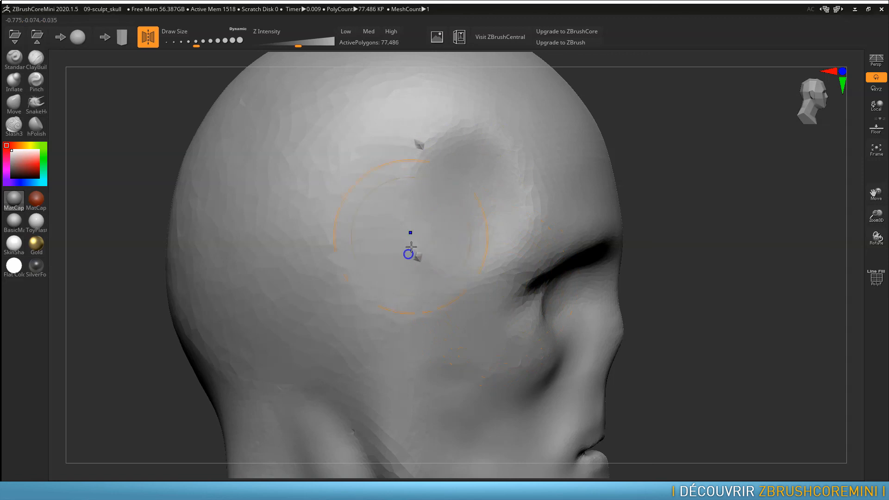
drag(702, 257, 672, 262)
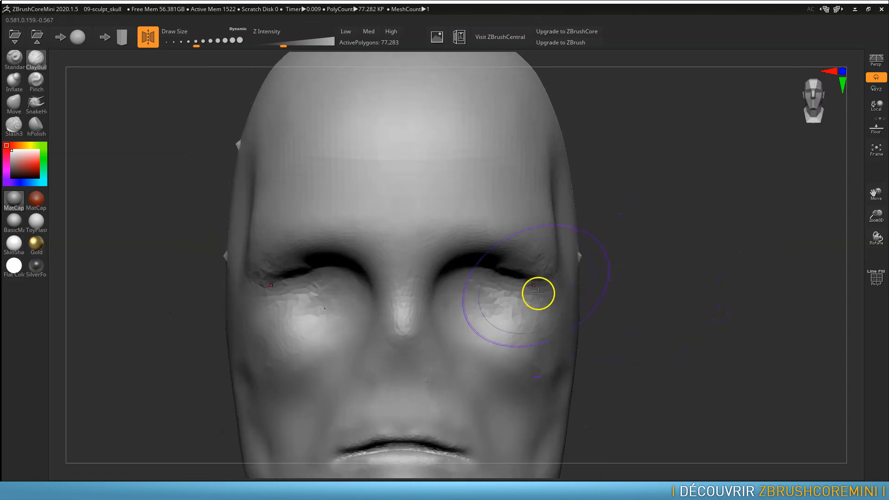
- Build up the cheekbones beneath the eye sockets with ClayBuildup and smooth the strokes toward the cheeks
alt+drag(683, 300, 735, 224)
drag(691, 251, 776, 273)
key(s)
click(510, 200)
mouse_move(508, 195)
mouse_down()
mouse_move(485, 198)
mouse_move(547, 207)
mouse_up()
mouse_move(554, 161)
mouse_down()
mouse_move(482, 173)
mouse_move(555, 182)
mouse_move(528, 173)
mouse_move(497, 190)
mouse_move(487, 225)
mouse_move(462, 191)
mouse_move(451, 207)
mouse_move(463, 226)
mouse_move(522, 243)
mouse_move(564, 230)
mouse_move(547, 201)
mouse_move(480, 167)
mouse_move(498, 209)
mouse_up()
shift+click(498, 210)
shift+drag(566, 207, 477, 234)
shift+drag(546, 254, 566, 273)
- Carve diagonal inverted ClayBuildup strokes beside the nose and smooth them into the cheeks and upper lip
alt+drag(520, 274, 483, 238)
alt+drag(513, 282, 469, 227)
alt+drag(517, 304, 467, 239)
mouse_move(484, 288)
alt+mouse_down()
mouse_move(465, 282)
mouse_move(439, 306)
mouse_move(412, 308)
mouse_move(450, 275)
alt+mouse_up()
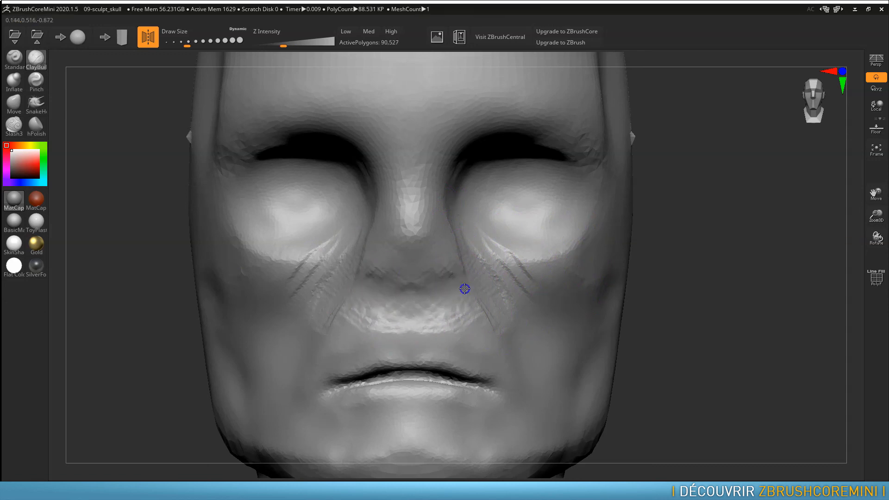
mouse_move(458, 232)
alt+mouse_down()
mouse_move(495, 285)
mouse_move(481, 278)
alt+mouse_up()
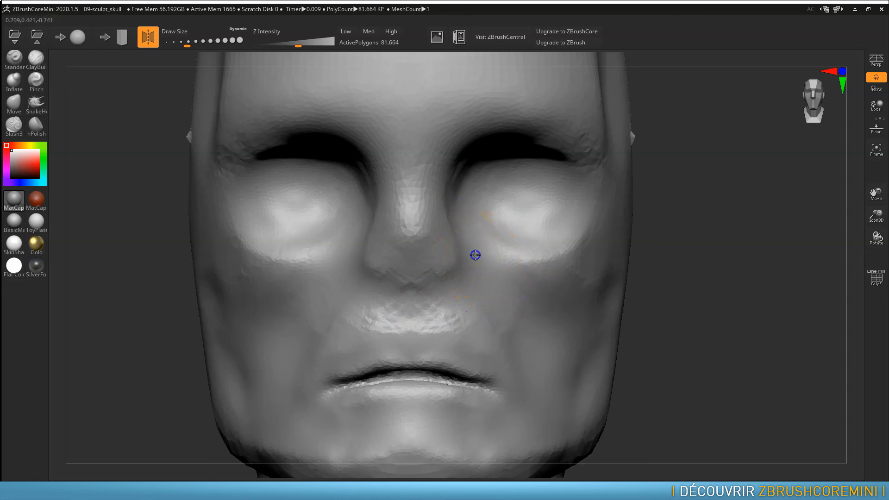
mouse_move(491, 280)
shift+mouse_down()
mouse_move(492, 269)
mouse_move(495, 292)
shift+mouse_up()
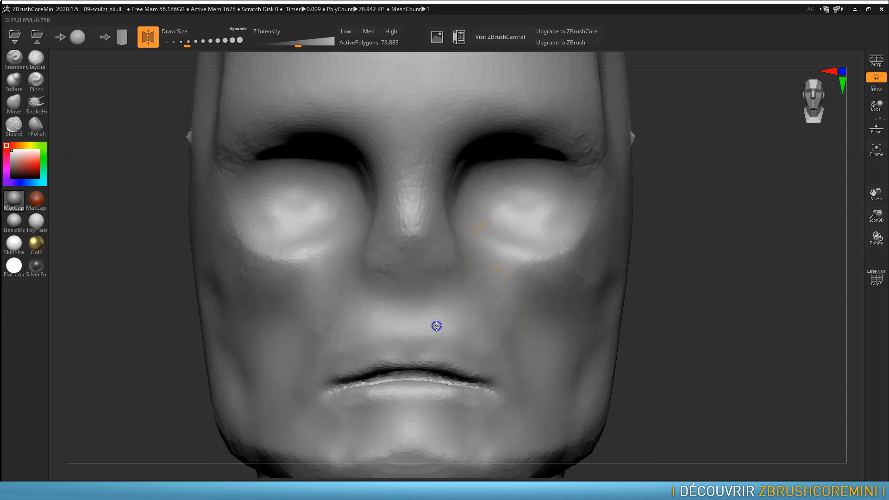
drag(624, 305, 693, 312)
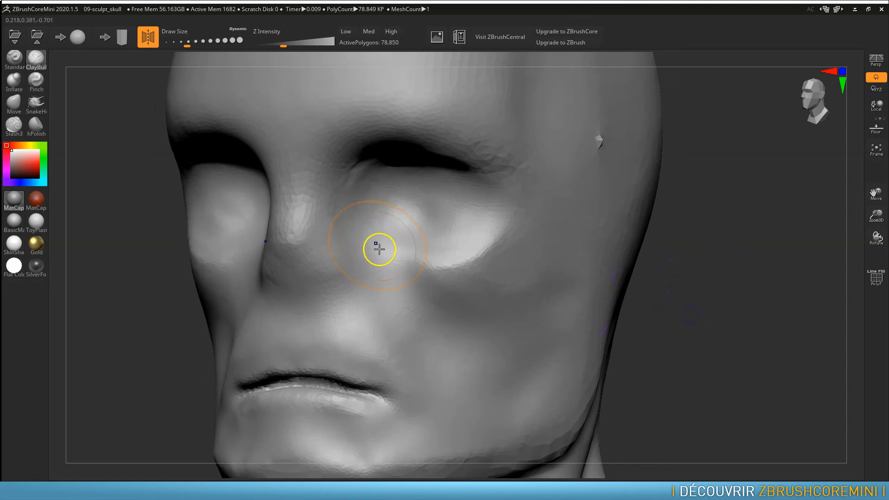
mouse_move(384, 262)
shift+mouse_down()
mouse_move(370, 243)
mouse_move(391, 287)
shift+mouse_up()
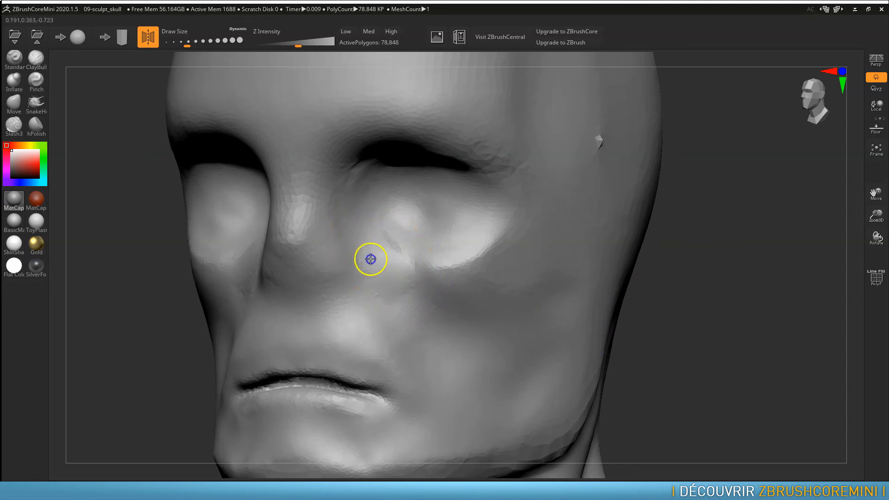
mouse_move(731, 315)
mouse_down()
mouse_move(691, 311)
mouse_move(746, 307)
mouse_move(729, 310)
mouse_move(757, 263)
mouse_up()
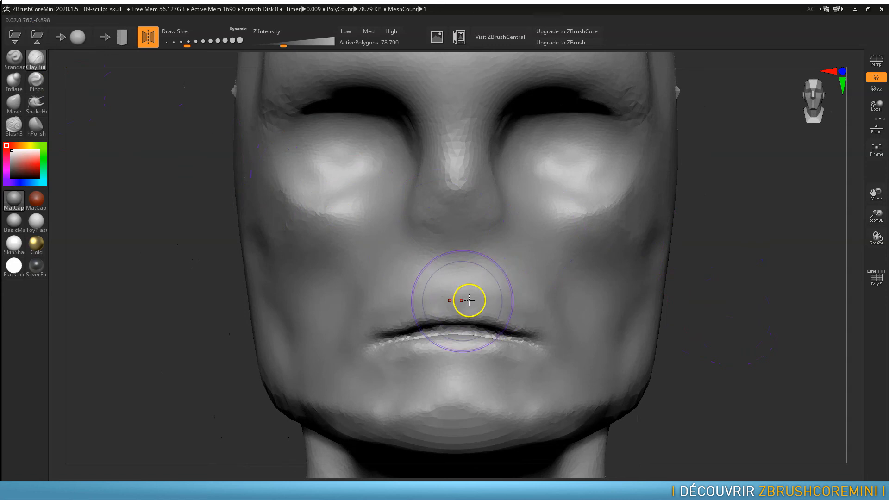
- Shape the philtrum, upper lip rim and mouth corners with ClayBuildup at a smaller draw size, smoothing the strokes
key(s)
drag(454, 301, 443, 302)
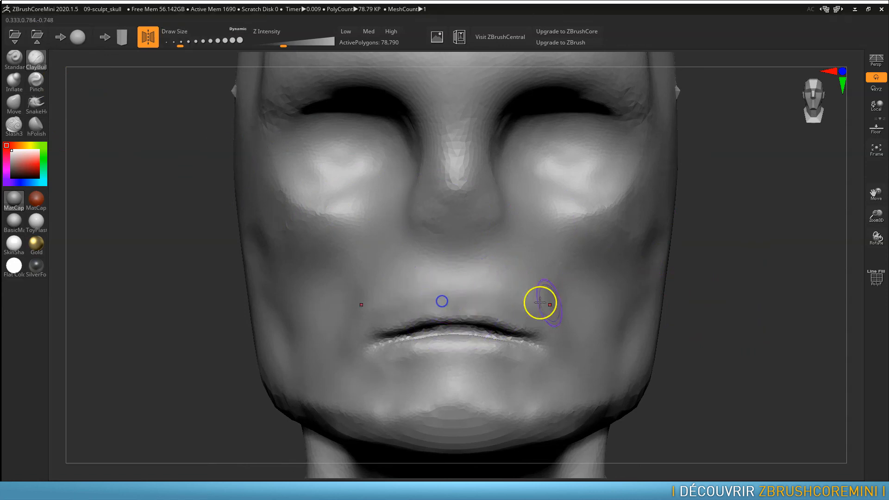
mouse_move(744, 304)
alt+mouse_down()
mouse_move(771, 330)
mouse_move(776, 242)
alt+mouse_up()
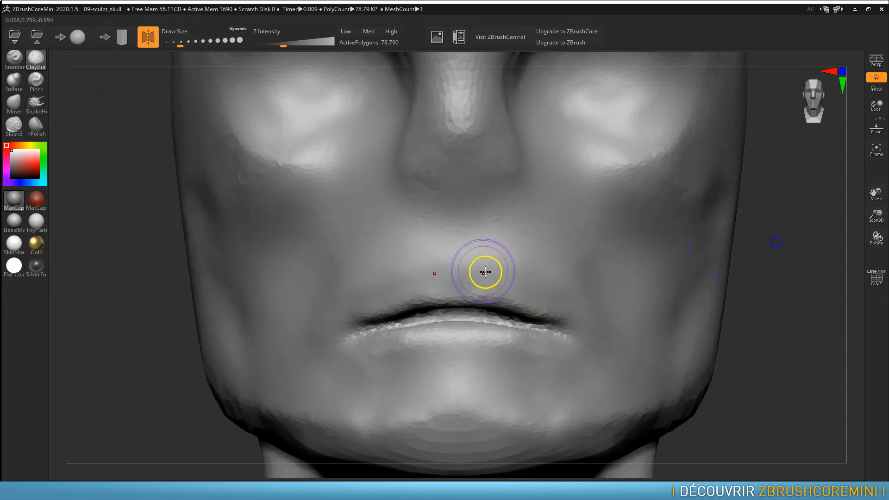
drag(461, 267, 440, 244)
key(ctrl+z)
mouse_move(443, 272)
shift+mouse_down()
mouse_move(443, 251)
mouse_move(479, 262)
mouse_move(512, 289)
mouse_move(478, 290)
mouse_move(572, 313)
mouse_move(592, 333)
mouse_move(587, 348)
shift+mouse_up()
mouse_move(500, 296)
mouse_down()
mouse_move(468, 296)
mouse_move(547, 302)
mouse_move(532, 302)
mouse_move(592, 341)
mouse_move(586, 347)
mouse_up()
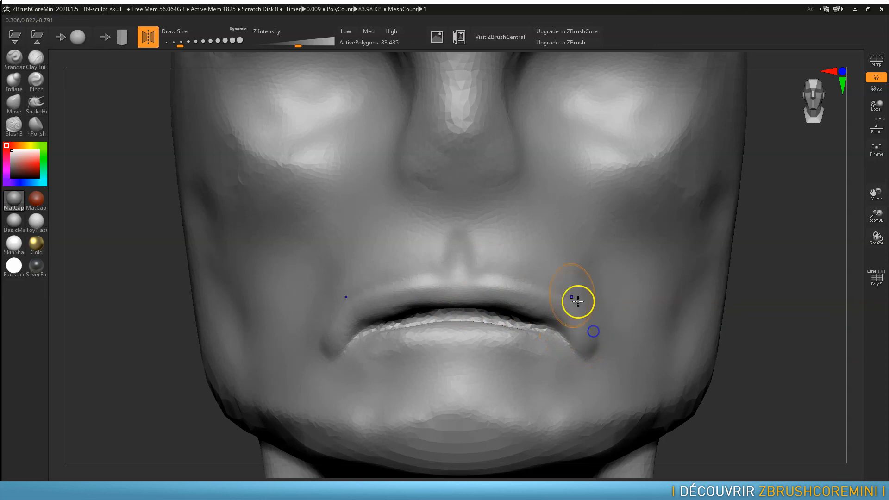
- Flatten the area between the nose and upper lip with hPolish and soften the mouth corners
click(32, 134)
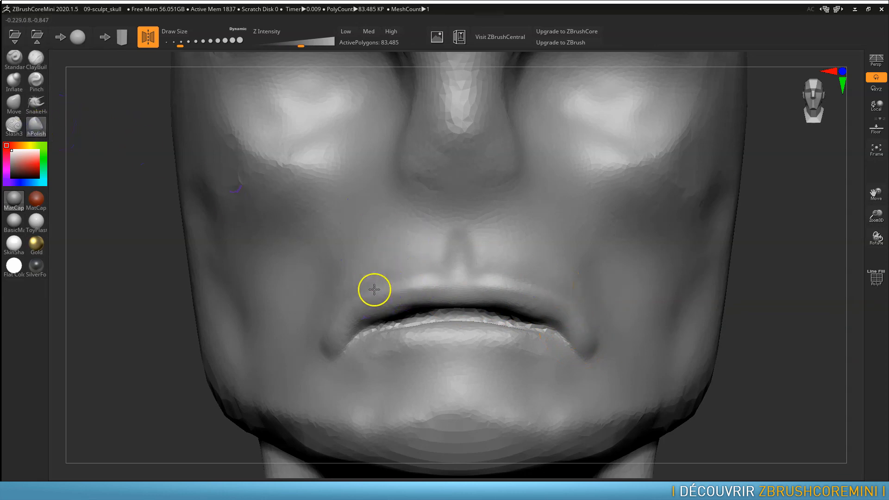
mouse_move(391, 290)
mouse_down()
mouse_move(423, 260)
mouse_move(394, 269)
mouse_up()
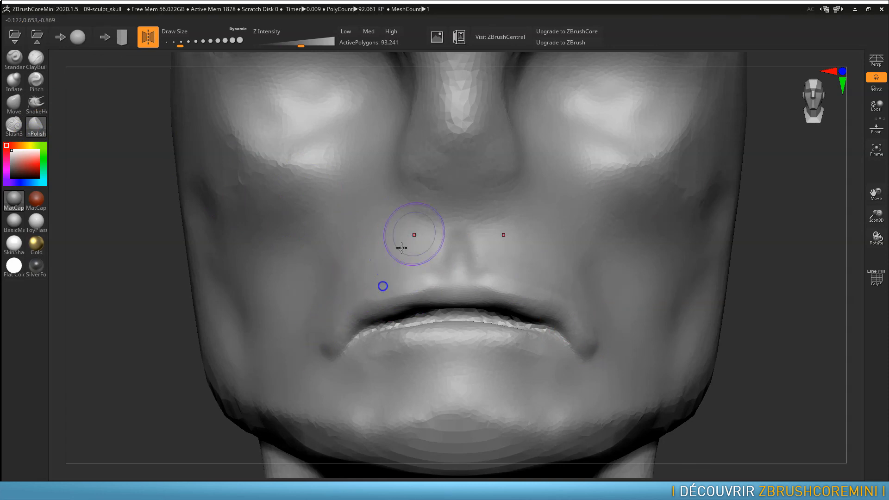
drag(422, 275, 437, 270)
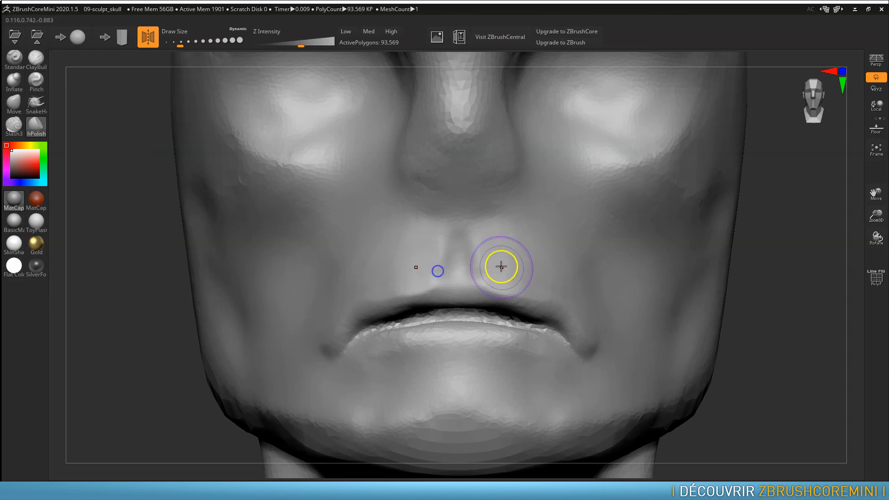
mouse_move(517, 240)
mouse_down()
mouse_move(575, 264)
mouse_move(575, 296)
mouse_move(480, 238)
mouse_up()
drag(549, 290, 531, 288)
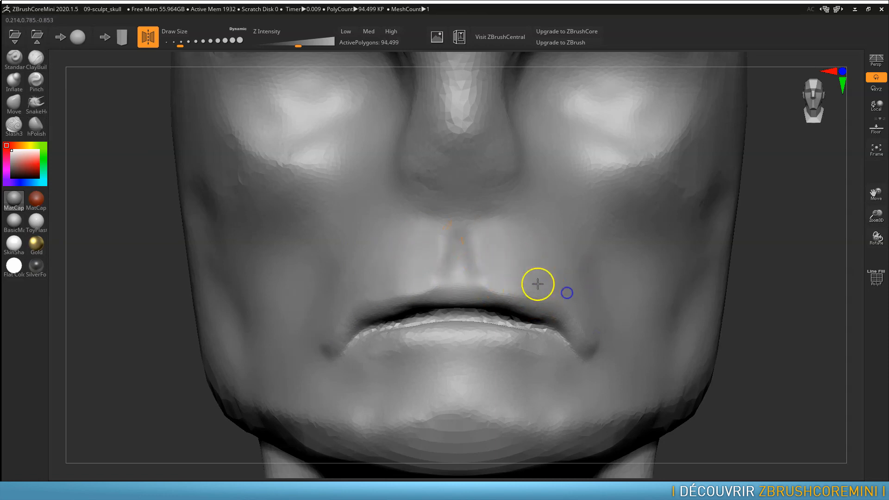
shift+drag(596, 334, 599, 338)
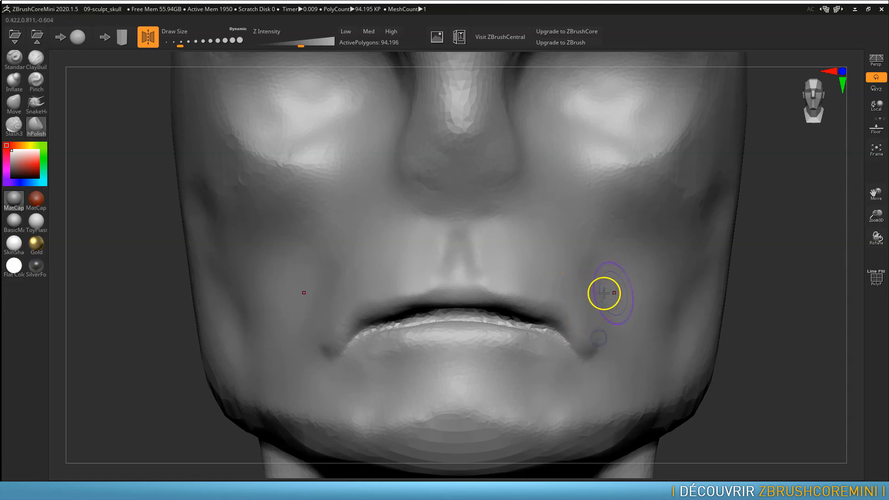
- Sharpen the mouth line and its downturned corners with Slash3 at a slightly larger draw size
click(13, 125)
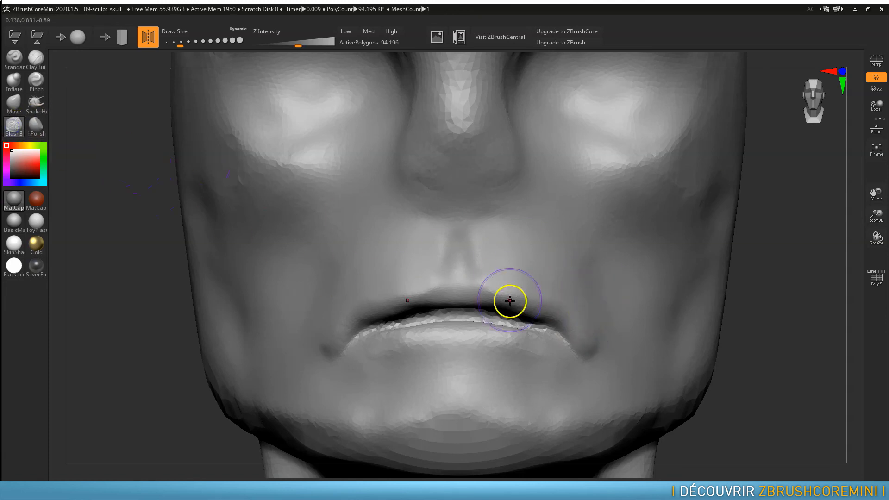
key(s)
drag(477, 294, 459, 312)
key(s)
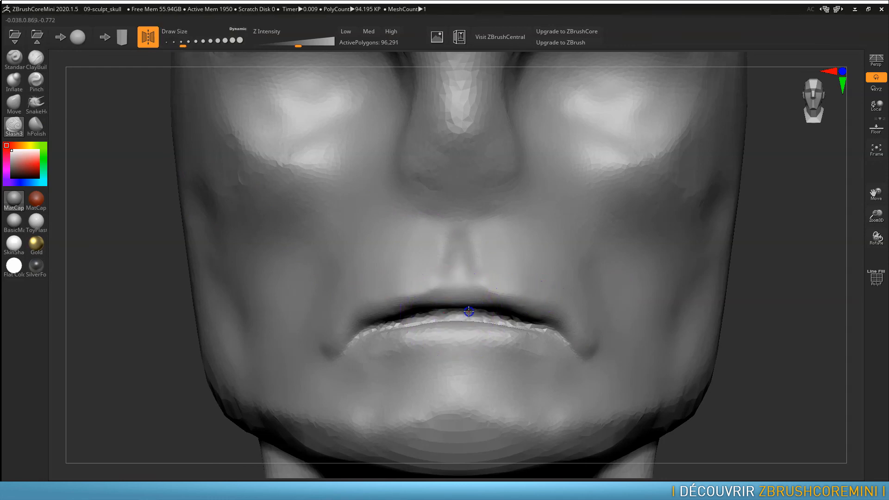
drag(544, 327, 562, 340)
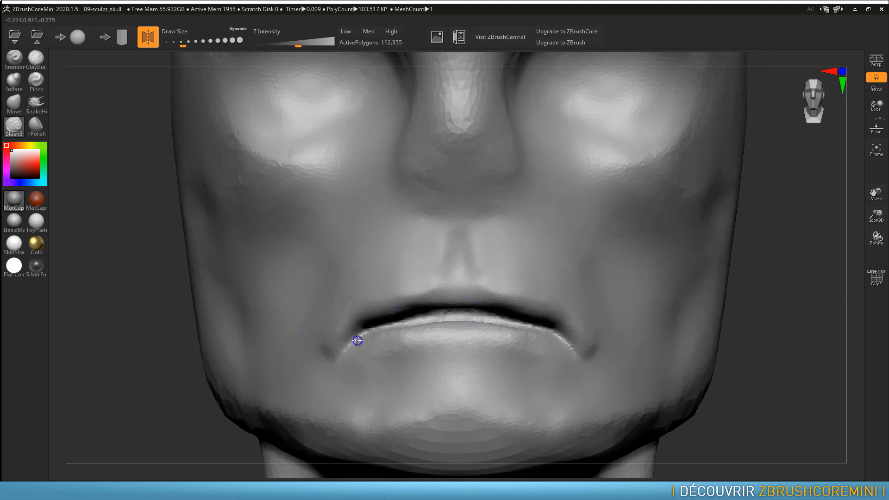
mouse_move(342, 353)
mouse_down()
mouse_move(483, 351)
mouse_move(534, 312)
mouse_move(582, 337)
mouse_move(449, 300)
mouse_up()
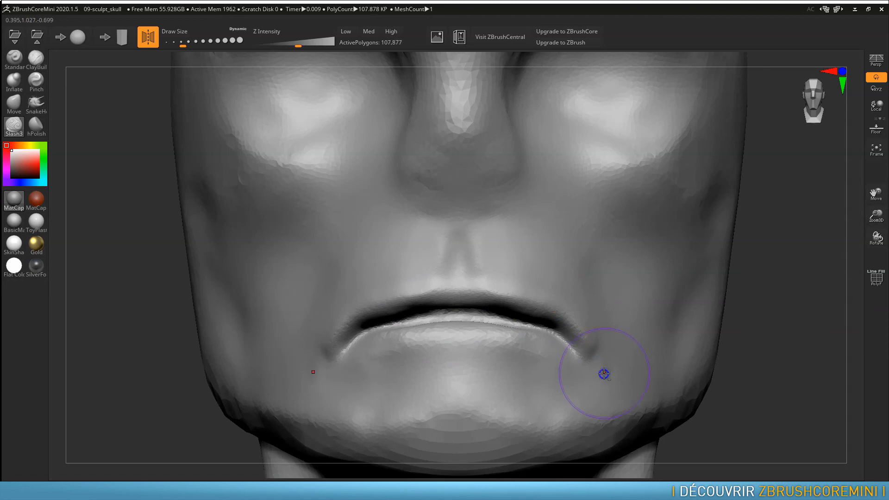
- Define the lower lip by cutting a crease beneath it with Slash3 and smoothing the result
drag(788, 332, 644, 312)
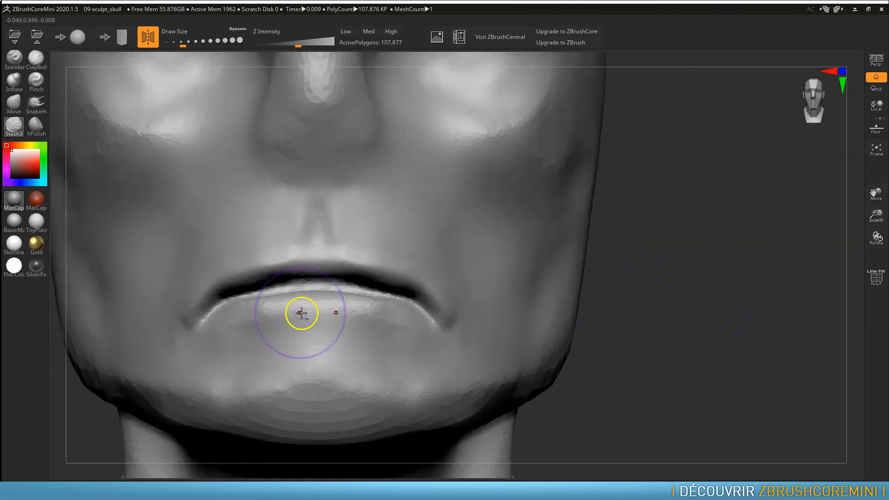
drag(323, 313, 416, 304)
drag(672, 298, 702, 301)
shift+drag(601, 318, 601, 321)
drag(679, 317, 635, 326)
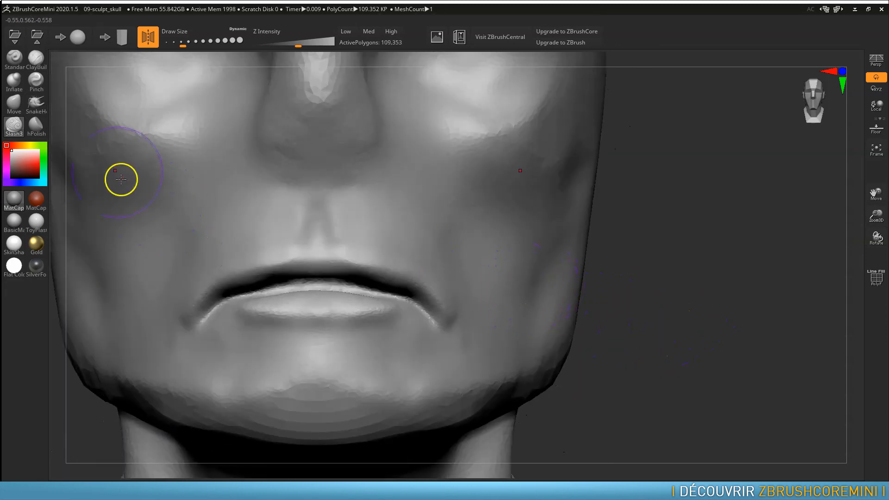
- Reshape the lips and pull the mouth corners inward with the Move brush, smoothing the skin around them
click(13, 103)
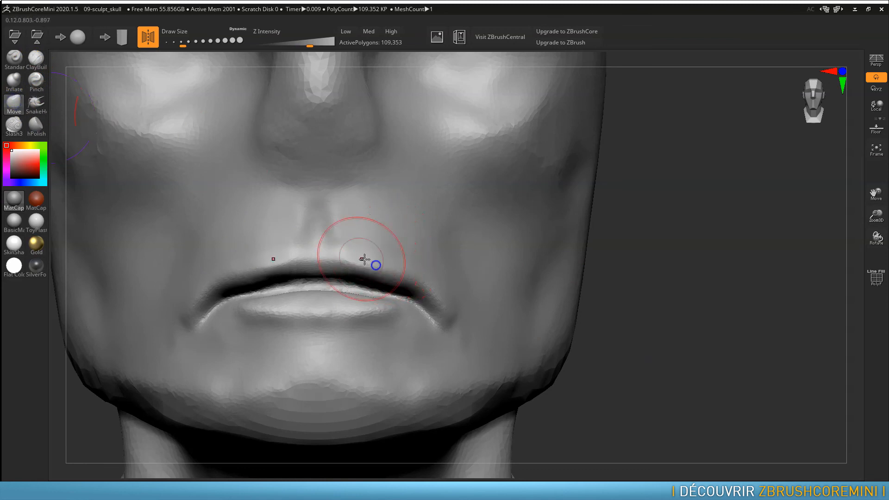
mouse_move(395, 266)
mouse_down()
mouse_move(438, 284)
mouse_move(422, 287)
mouse_move(451, 304)
mouse_up()
mouse_move(342, 312)
mouse_down()
mouse_move(319, 295)
mouse_move(346, 294)
mouse_up()
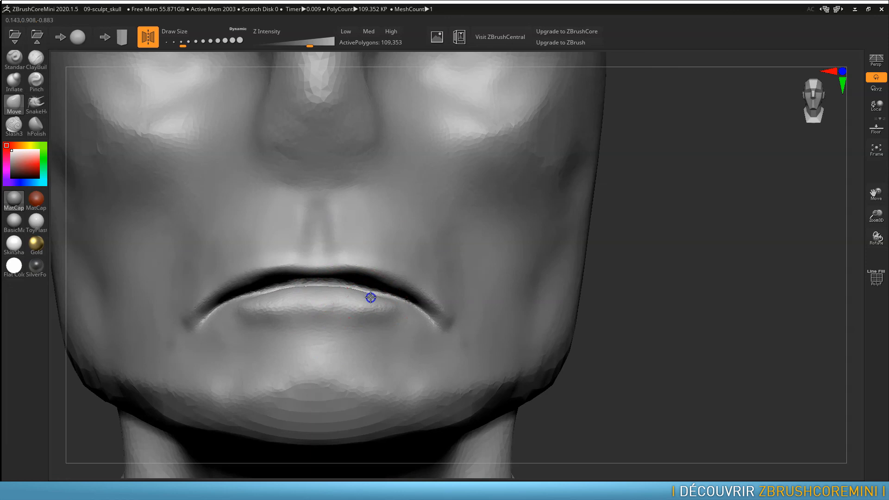
mouse_move(437, 313)
mouse_down()
mouse_move(453, 313)
mouse_move(435, 318)
mouse_move(411, 295)
mouse_up()
mouse_move(481, 307)
shift+mouse_down()
mouse_move(452, 309)
mouse_move(450, 328)
shift+mouse_up()
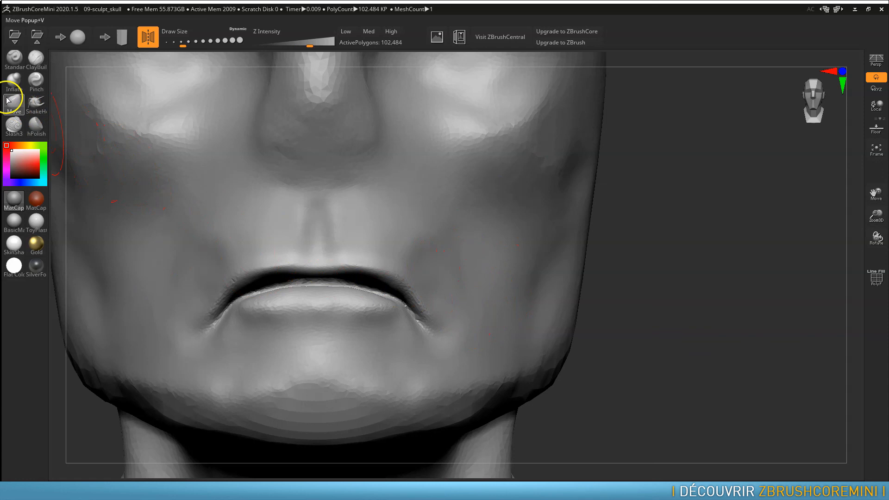
- Add radiating ClayBuildup strokes from the philtrum across the upper lip area and around the mouth corners at a smaller draw size
click(37, 57)
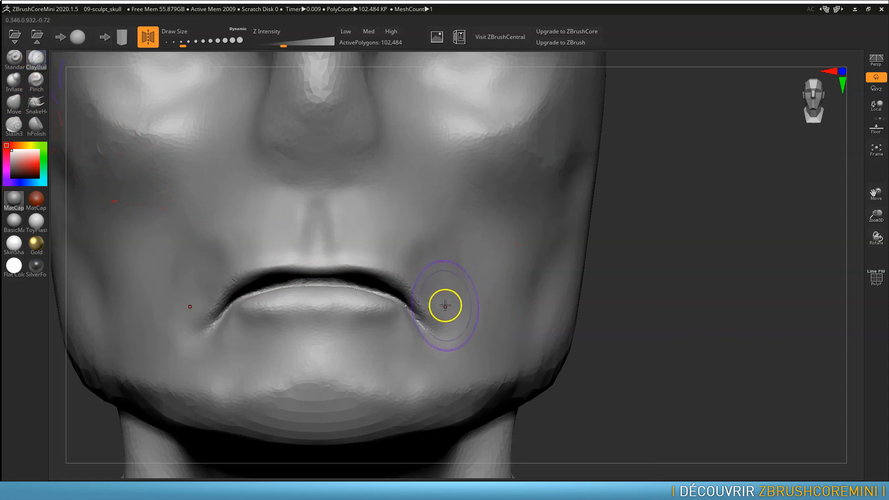
key(s)
click(425, 290)
mouse_move(344, 207)
mouse_down()
mouse_move(359, 246)
mouse_move(352, 245)
mouse_up()
drag(333, 210, 342, 249)
mouse_move(347, 215)
mouse_down()
mouse_move(371, 257)
mouse_move(391, 264)
mouse_up()
drag(362, 210, 400, 265)
drag(376, 220, 434, 278)
drag(402, 212, 457, 310)
drag(410, 229, 448, 311)
drag(412, 203, 453, 256)
drag(398, 185, 459, 276)
mouse_move(409, 201)
mouse_down()
mouse_move(460, 301)
mouse_move(431, 367)
mouse_up()
- Build up the folds beneath the mouth corners toward the chin with ClayBuildup strokes
drag(370, 332, 412, 362)
mouse_move(368, 355)
mouse_down()
mouse_move(410, 367)
mouse_move(419, 379)
mouse_up()
drag(381, 345, 419, 373)
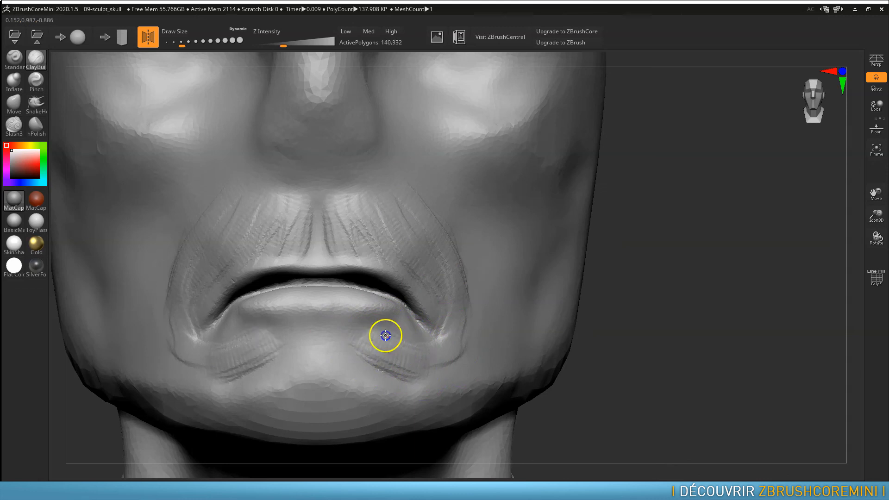
mouse_move(388, 331)
mouse_down()
mouse_move(456, 363)
mouse_move(444, 369)
mouse_move(456, 301)
mouse_move(465, 321)
mouse_move(457, 324)
mouse_move(433, 265)
mouse_up()
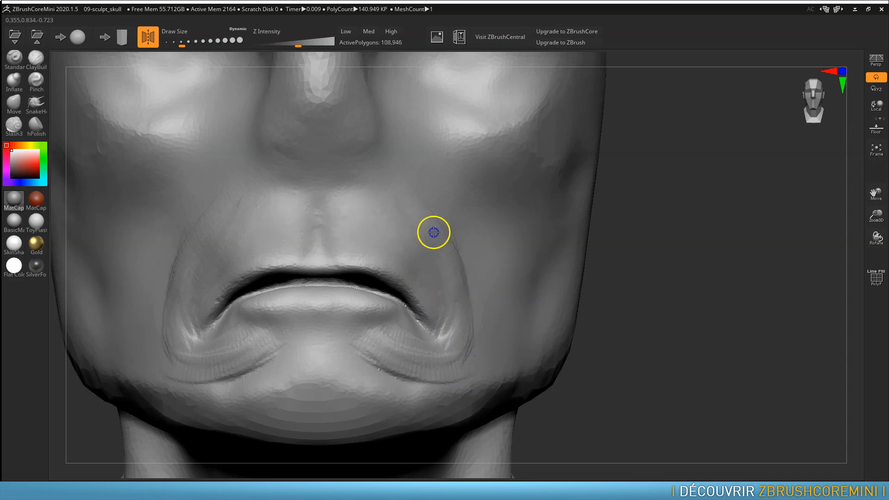
- Lower the smoothing intensity and blend the clay strokes around the mouth corners and the folds beside them
drag(298, 46, 288, 45)
mouse_move(369, 351)
shift+mouse_down()
mouse_move(375, 341)
mouse_move(400, 371)
shift+mouse_up()
shift+drag(450, 246, 480, 280)
- Enlarge the draw size, reduce ClayBuildup's Z Intensity, and smooth away the small bumps on both temples
mouse_move(682, 338)
alt+mouse_down()
mouse_move(680, 350)
mouse_move(648, 230)
mouse_move(606, 232)
mouse_move(596, 363)
mouse_move(538, 317)
mouse_move(520, 317)
mouse_move(603, 298)
mouse_move(571, 301)
alt+mouse_up()
click(473, 181)
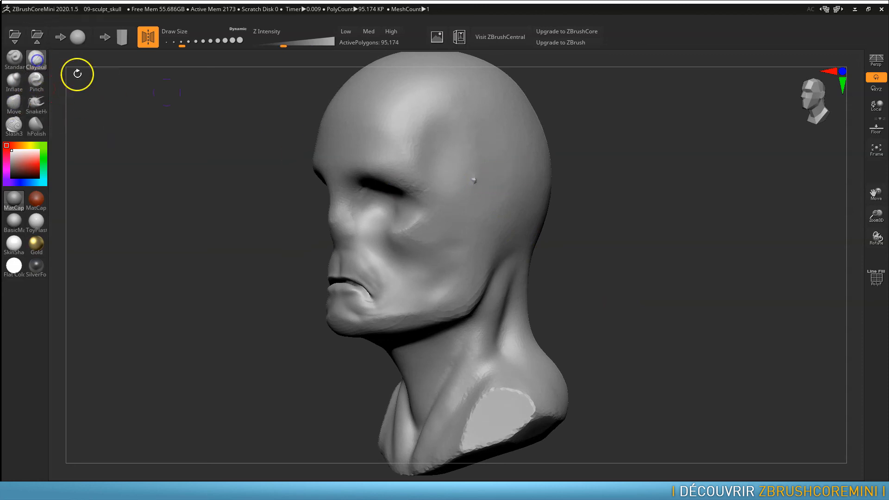
key(s)
drag(489, 175, 507, 173)
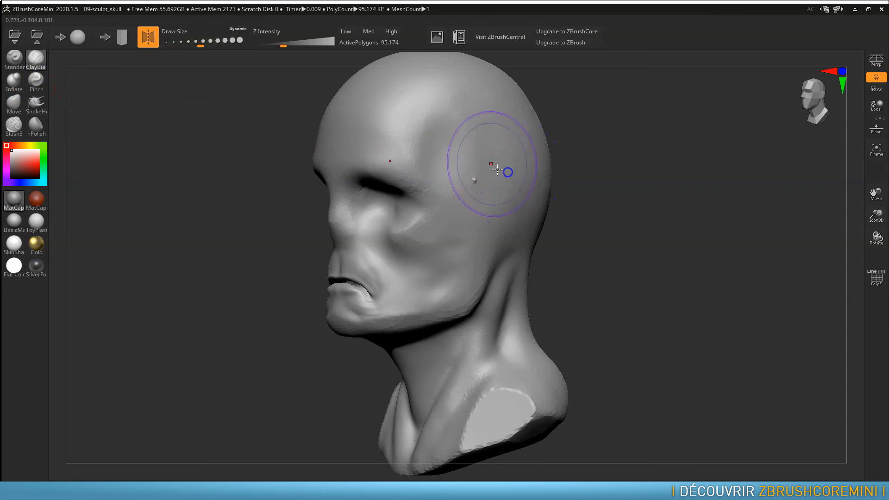
drag(284, 43, 277, 45)
drag(476, 184, 480, 164)
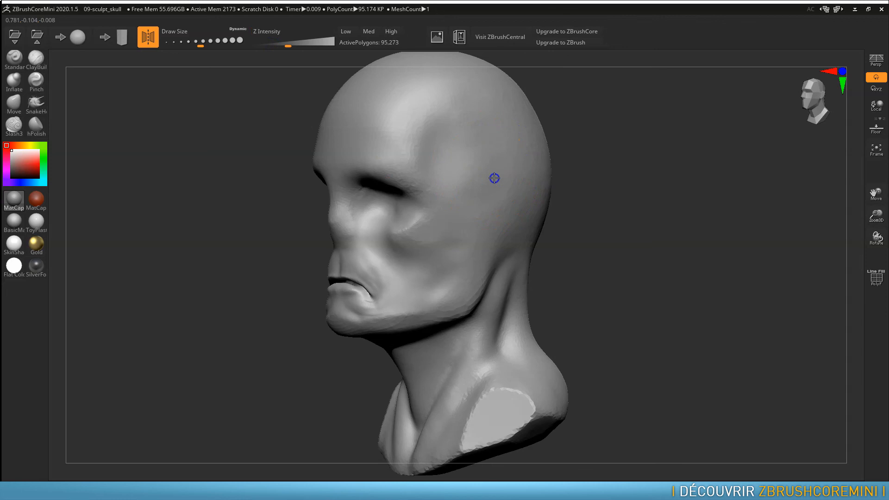
drag(633, 230, 703, 234)
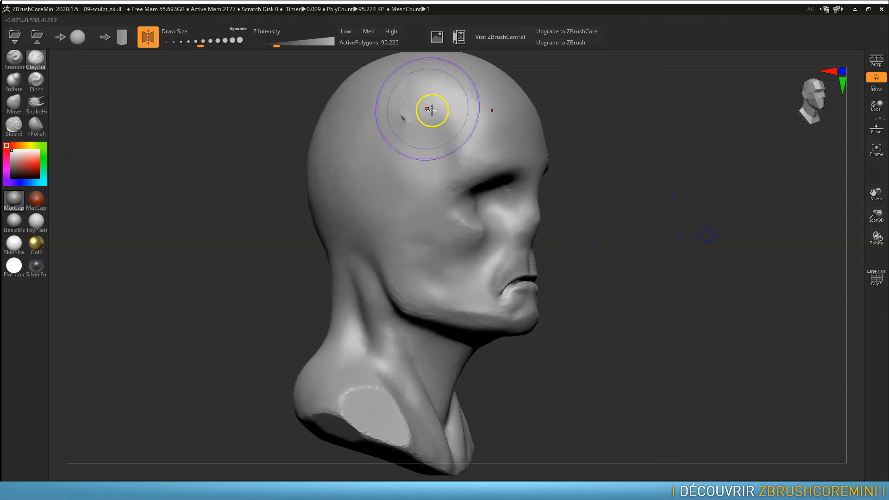
drag(402, 113, 386, 124)
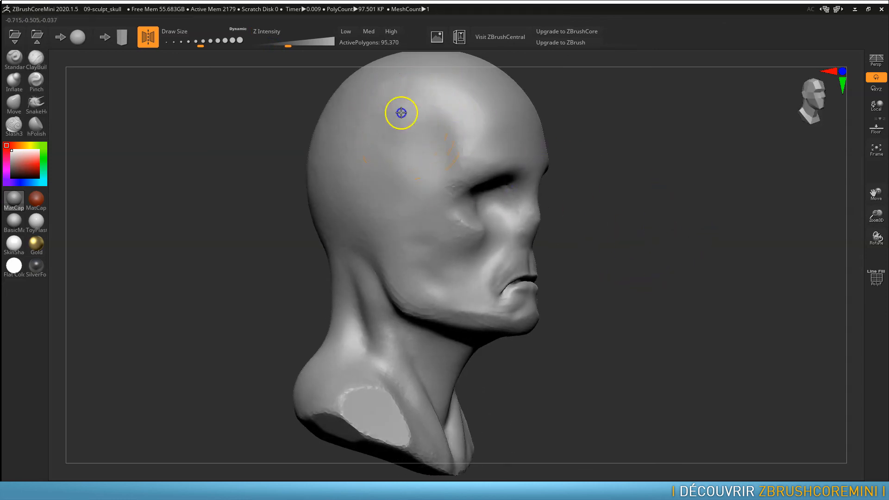
drag(662, 253, 613, 294)
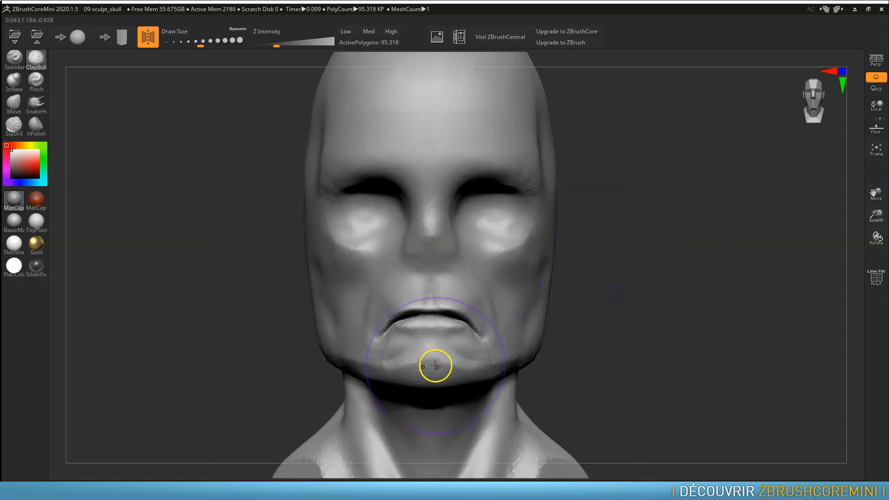